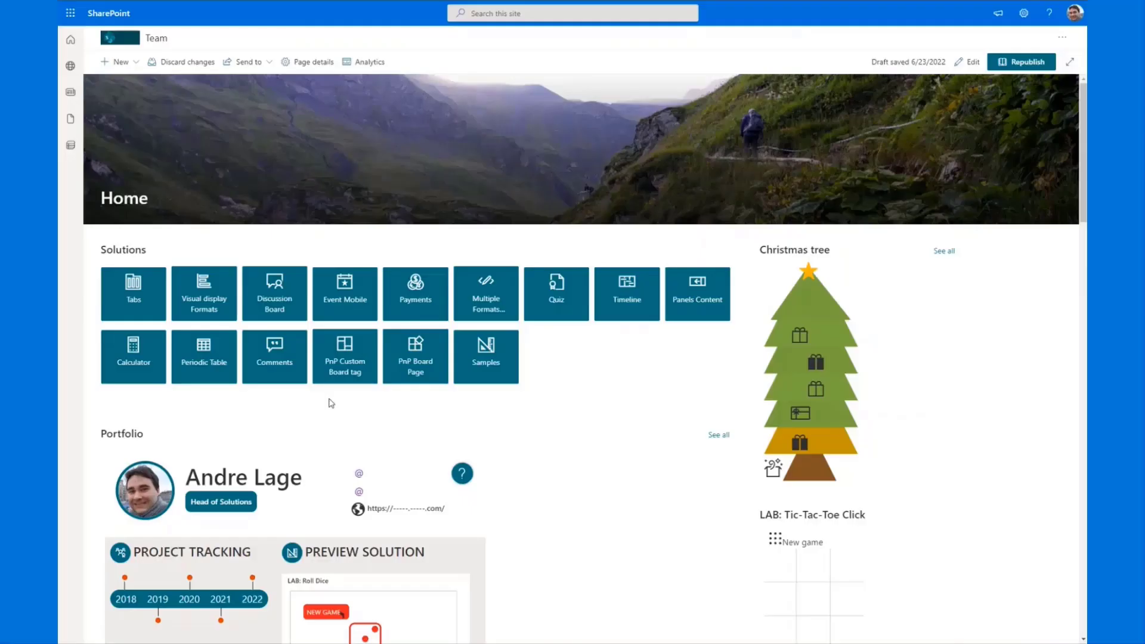
- Edit the Tabs page and search for a Text web part to add above the Tabs list
{"action": "left_click", "coordinate": [135, 304]}
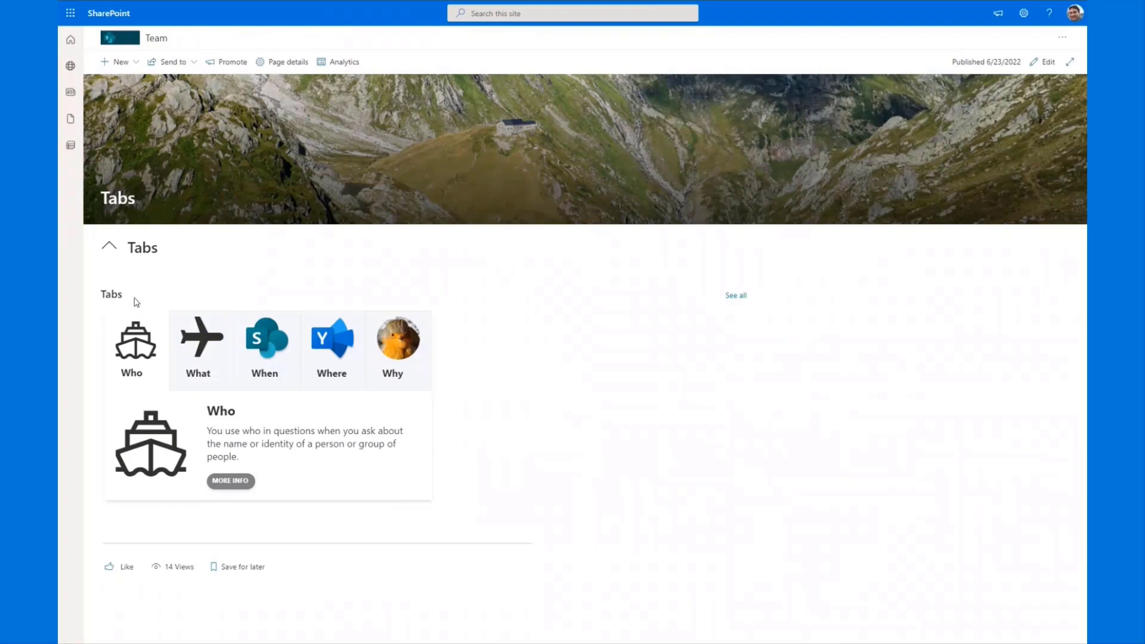
{"action": "left_click", "coordinate": [1045, 62]}
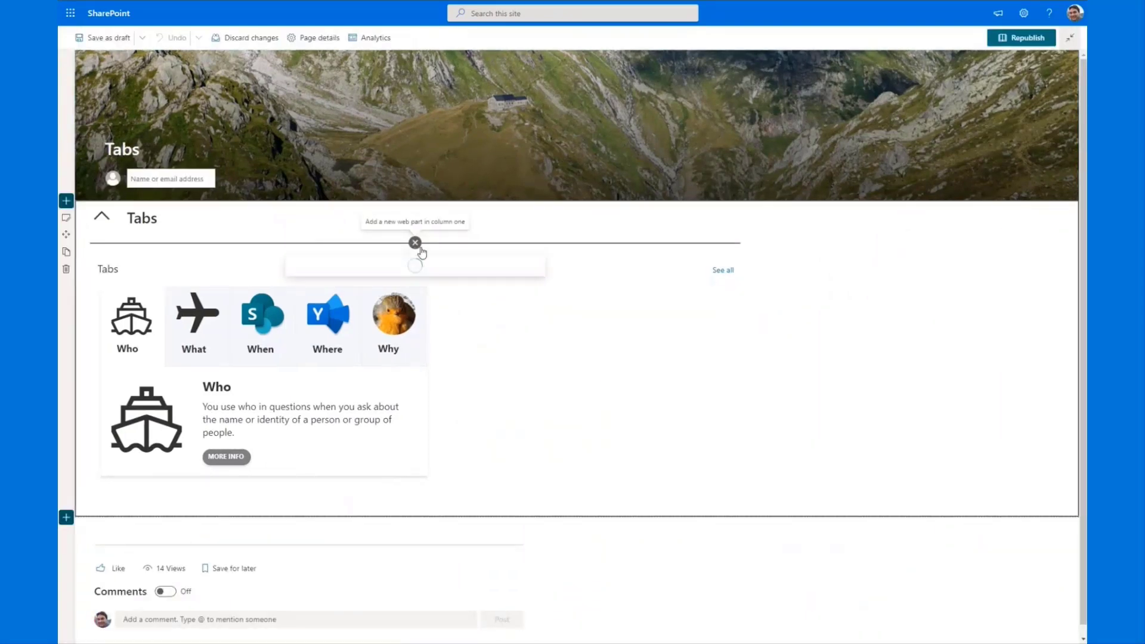
{"action": "left_click", "coordinate": [415, 242]}
{"action": "left_click", "coordinate": [378, 270]}
{"action": "type", "text": "tr"}
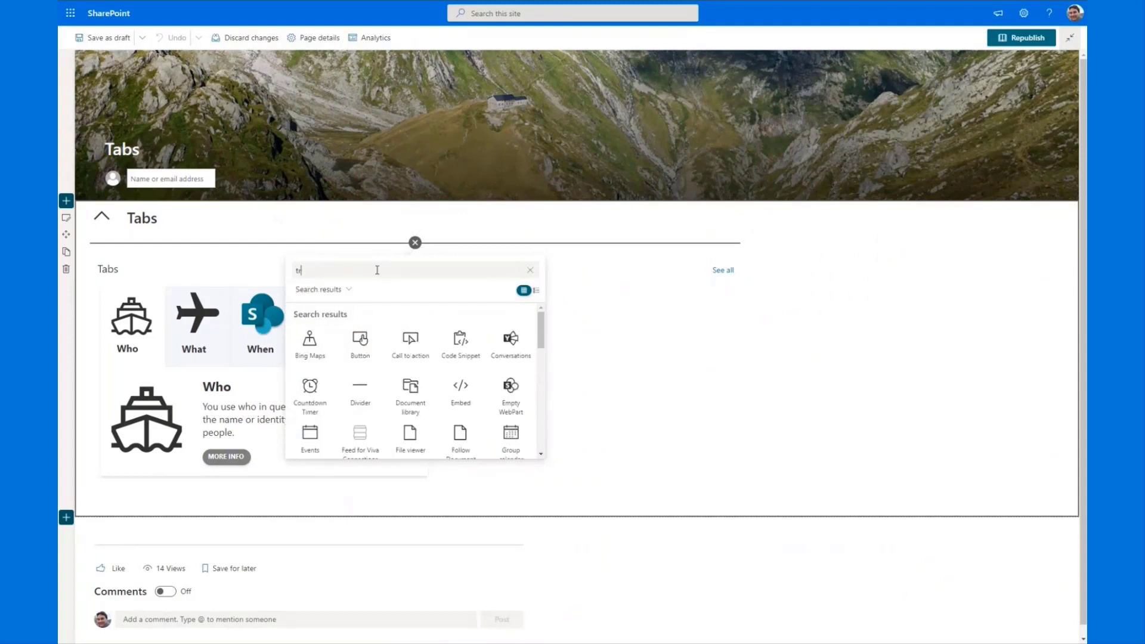
{"action": "type", "text": "ex"}
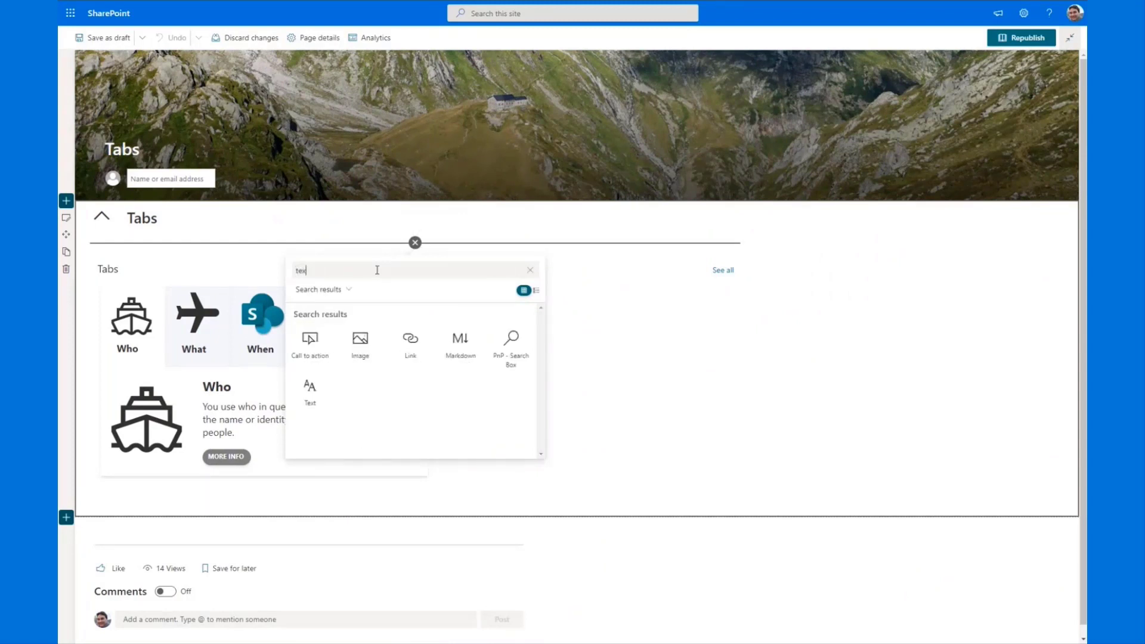
- Insert a Text web part reading 'This is my content...', republish, and view the What tab
{"action": "left_click", "coordinate": [308, 395]}
{"action": "type", "text": "This "}
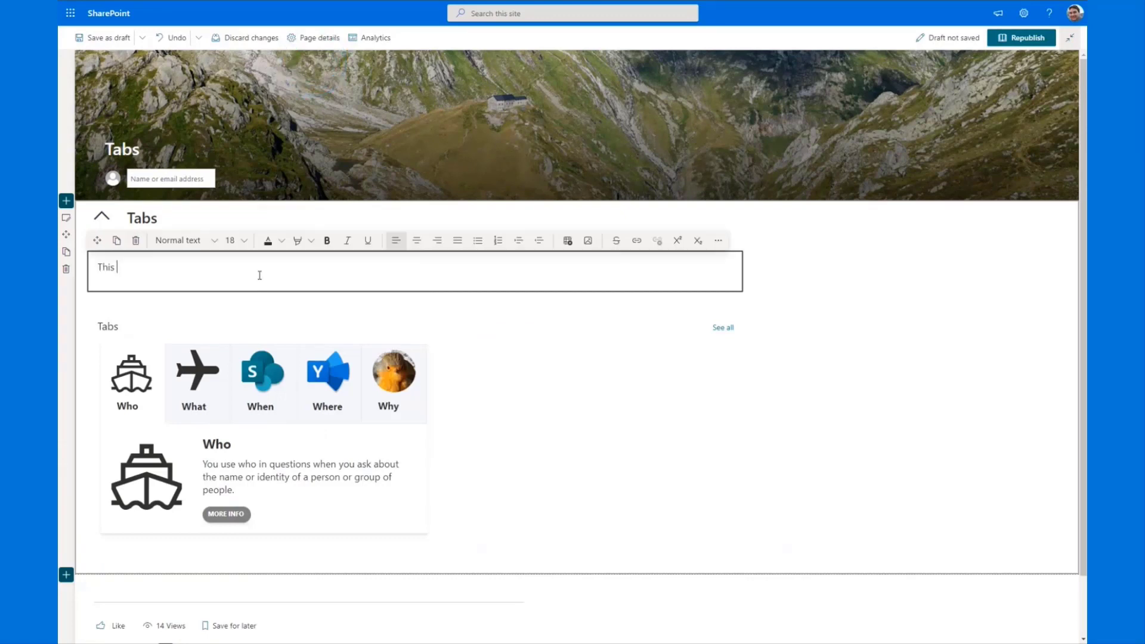
{"action": "type", "text": "is my content..."}
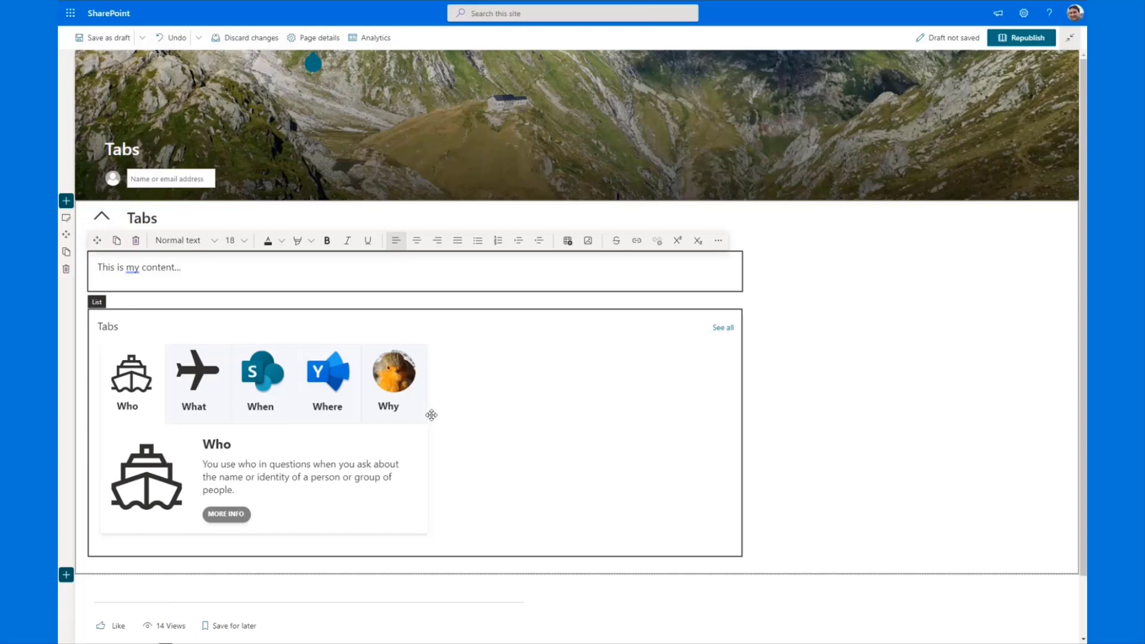
{"action": "left_click", "coordinate": [630, 357]}
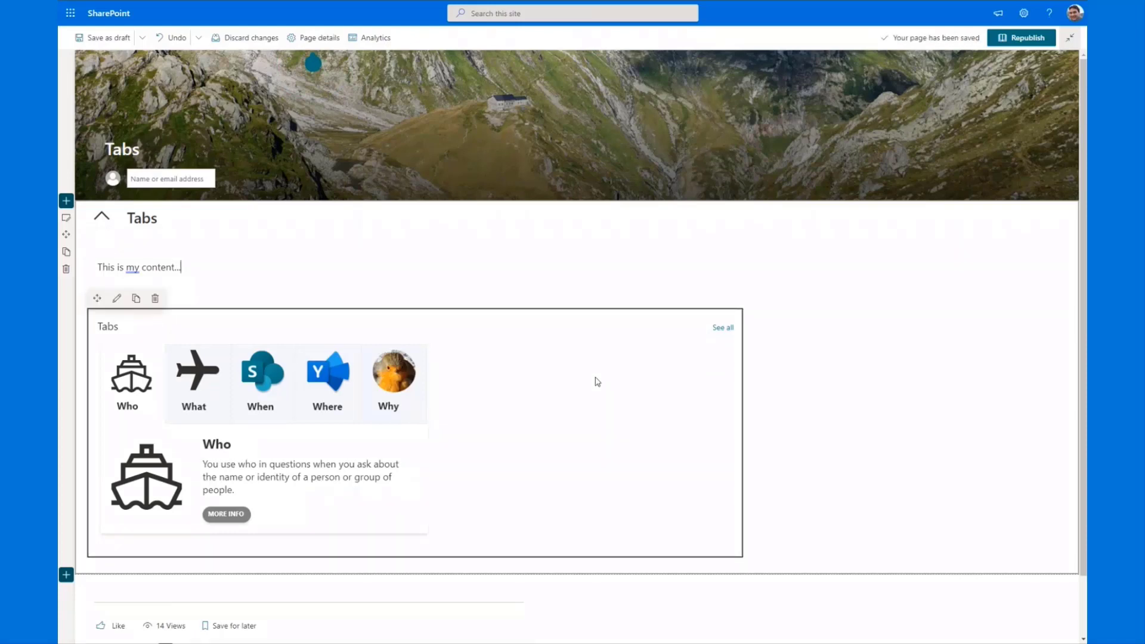
{"action": "left_click", "coordinate": [1021, 38]}
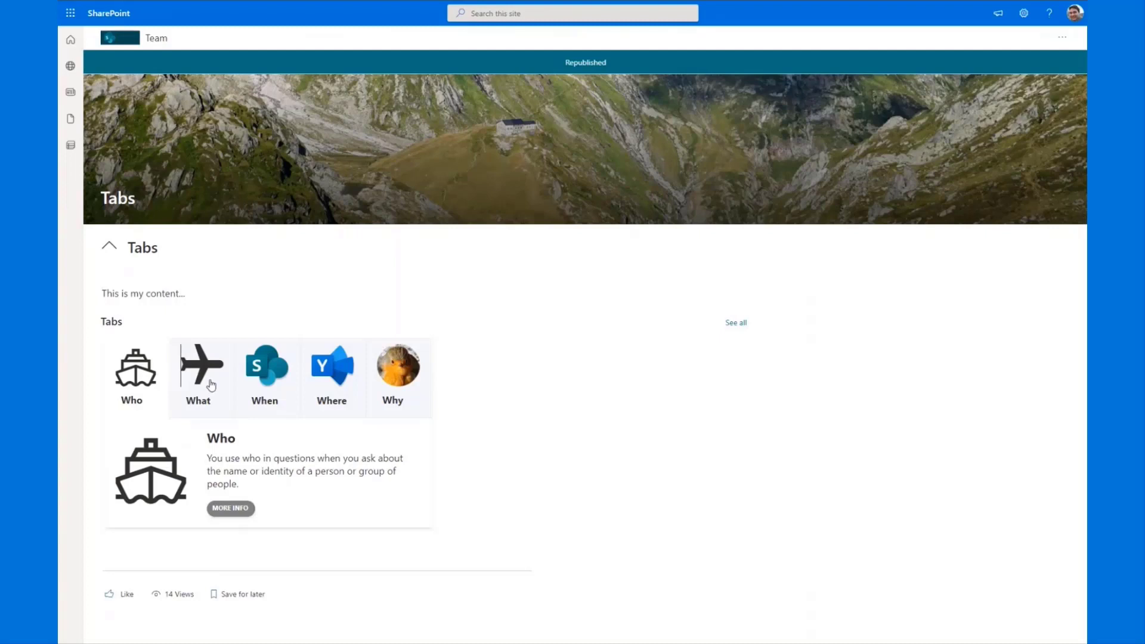
{"action": "left_click", "coordinate": [206, 382]}
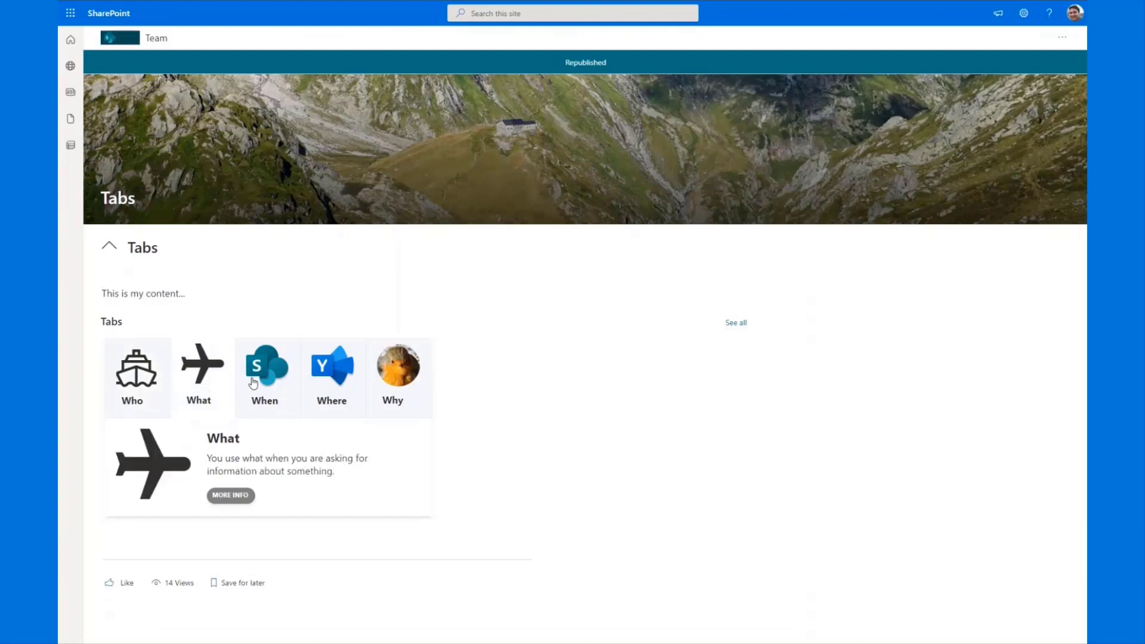
- Open the full Tabs list in its Items view, showing TabHead, TabDesc, TabIcon and TabUrl
{"action": "left_click", "coordinate": [253, 383]}
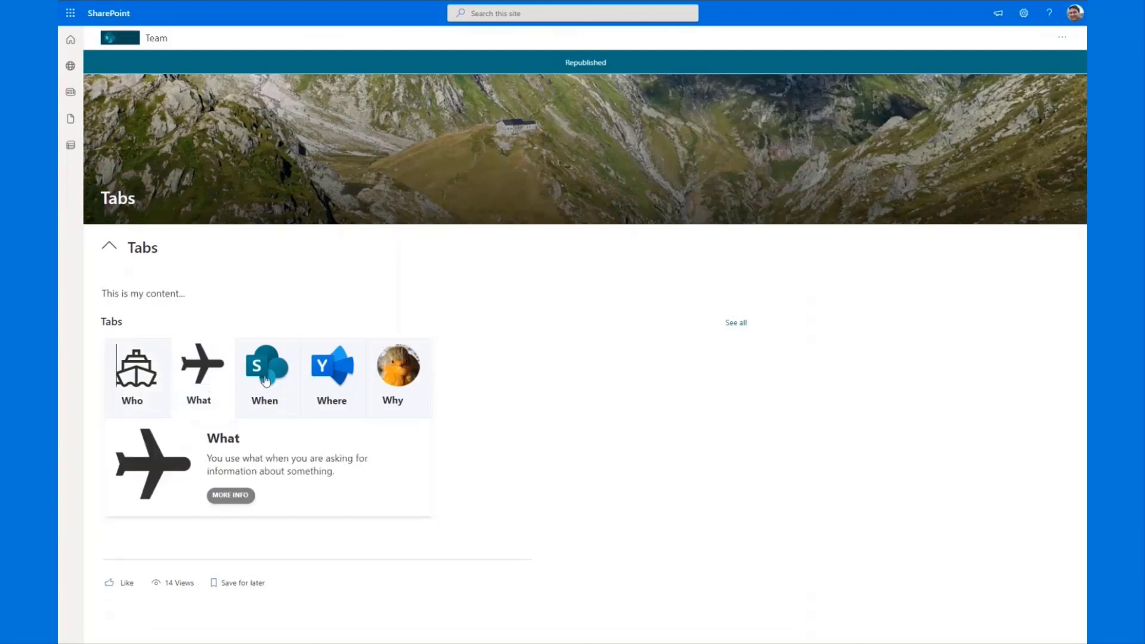
{"action": "left_click", "coordinate": [156, 387]}
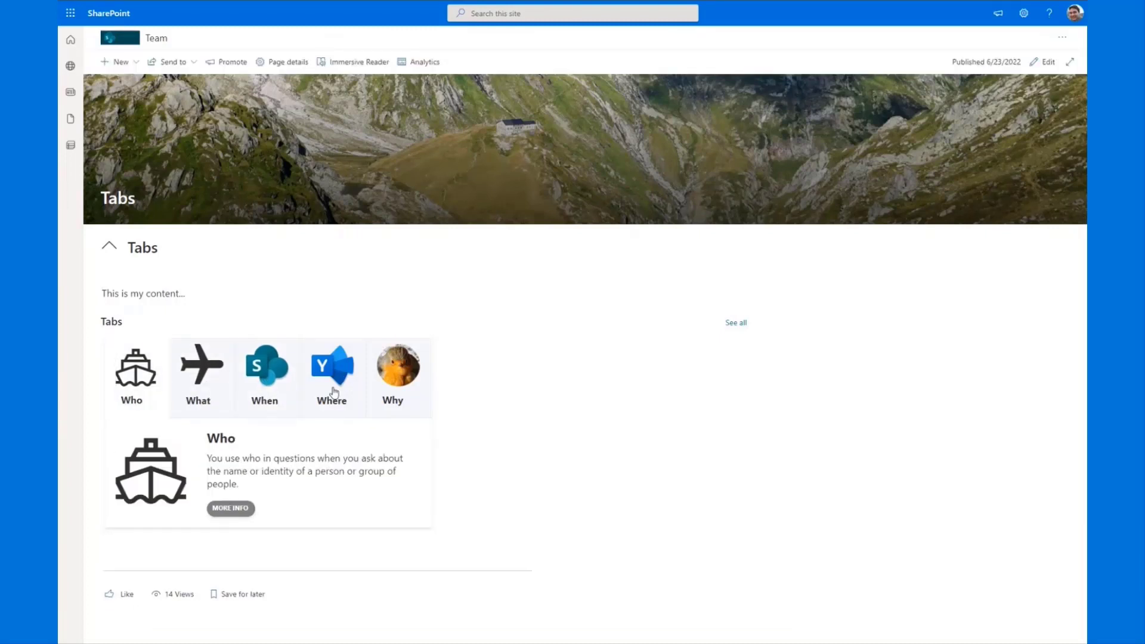
{"action": "left_click", "coordinate": [736, 323]}
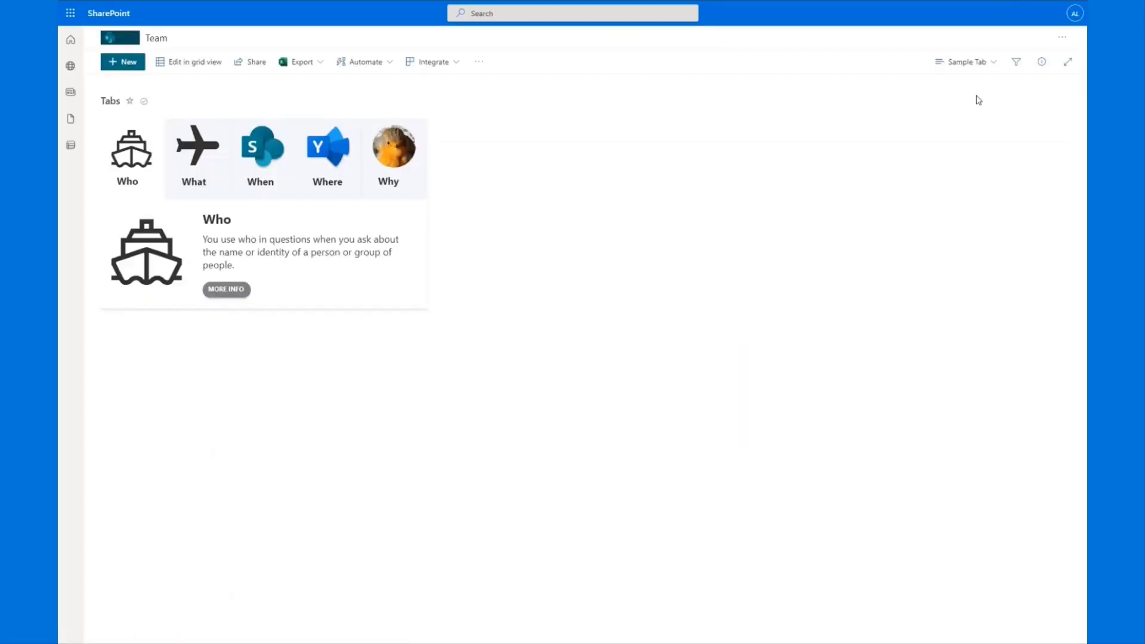
{"action": "left_click", "coordinate": [978, 62]}
{"action": "left_click", "coordinate": [958, 181]}
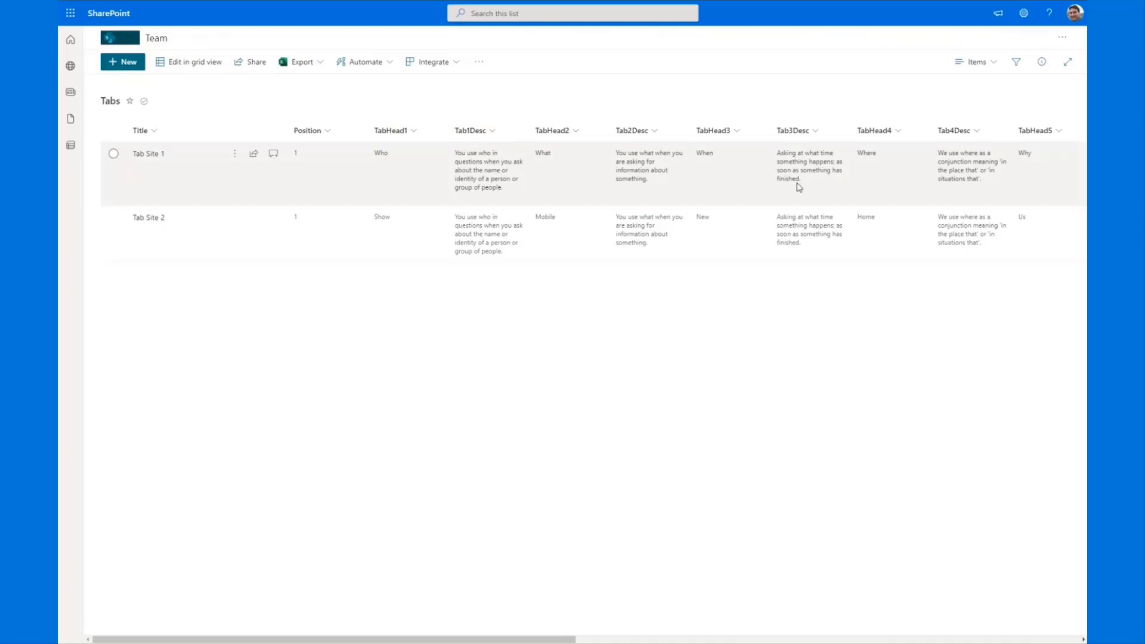
{"action": "left_click_drag", "start_coordinate": [457, 640], "coordinate": [714, 642]}
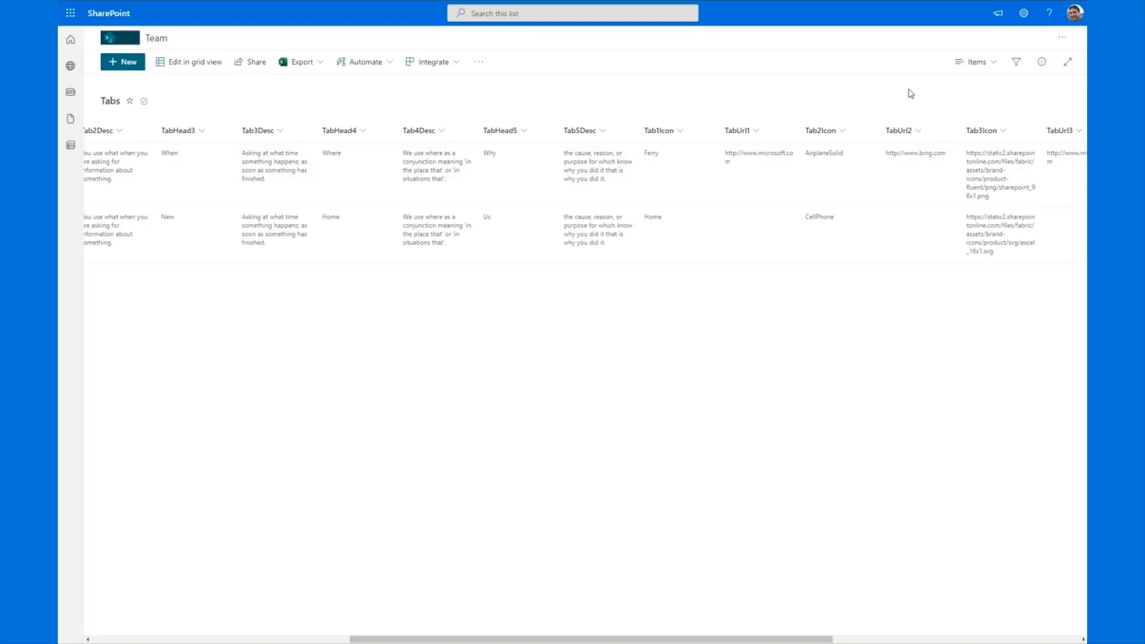
- Compare the Custom and All Tabs views of the Tabs list, ending on Custom
{"action": "left_click", "coordinate": [972, 64]}
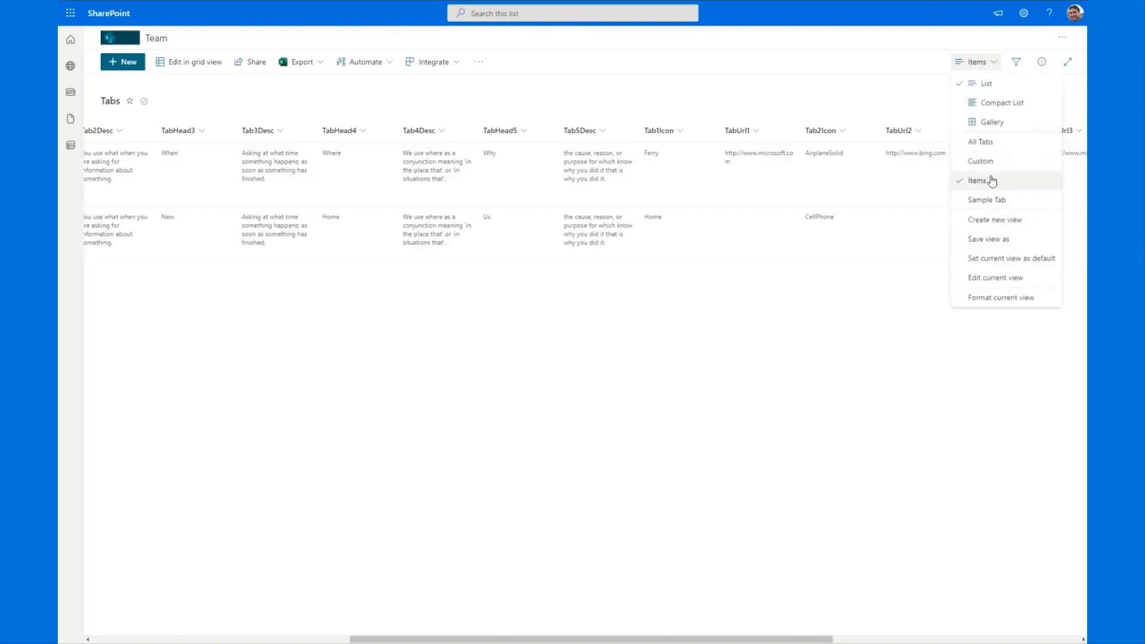
{"action": "left_click", "coordinate": [984, 159]}
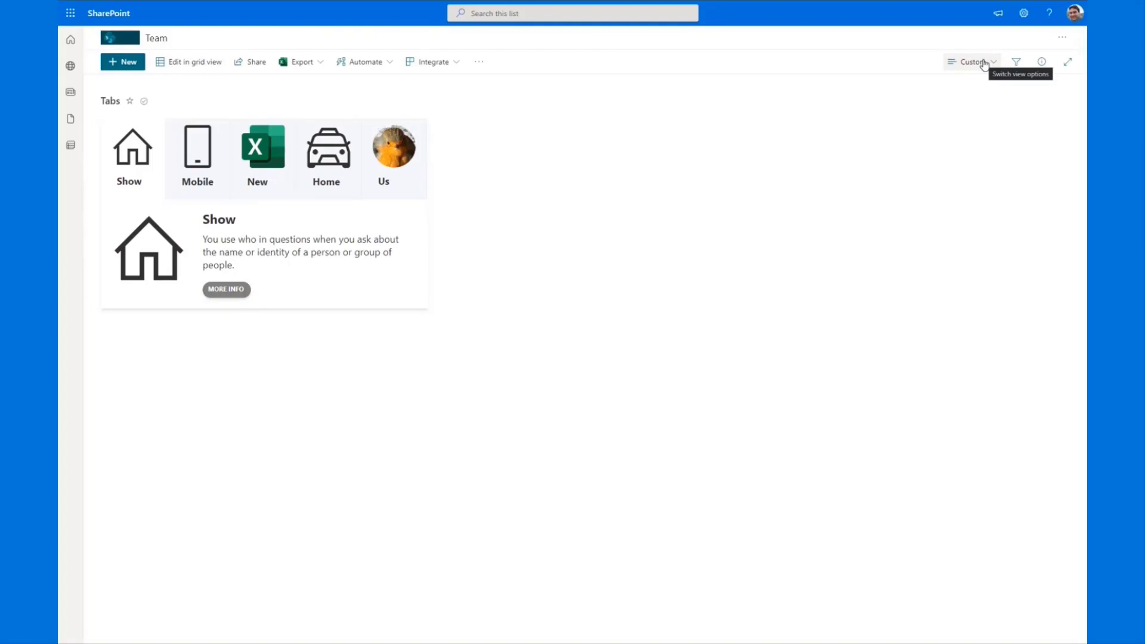
{"action": "left_click", "coordinate": [983, 65]}
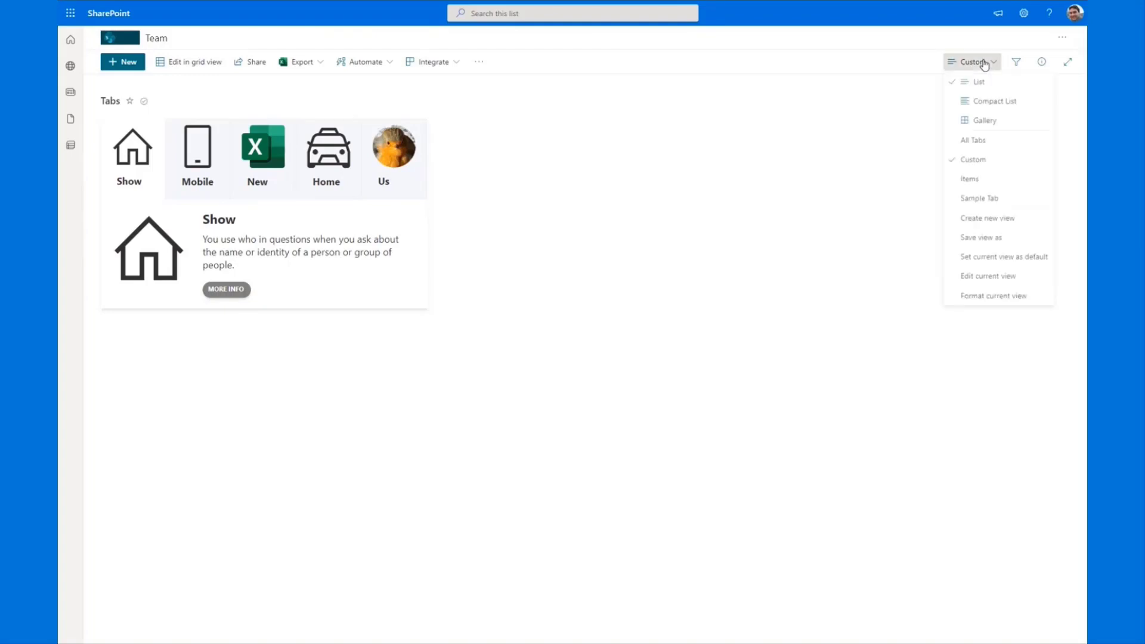
{"action": "left_click", "coordinate": [975, 142]}
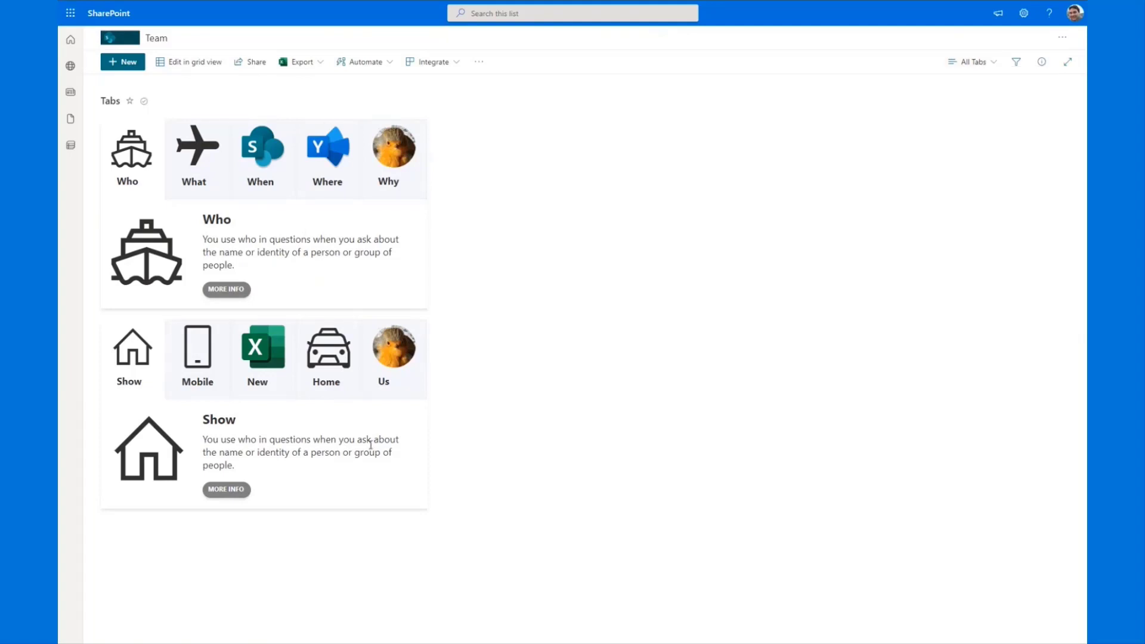
{"action": "left_click", "coordinate": [993, 62]}
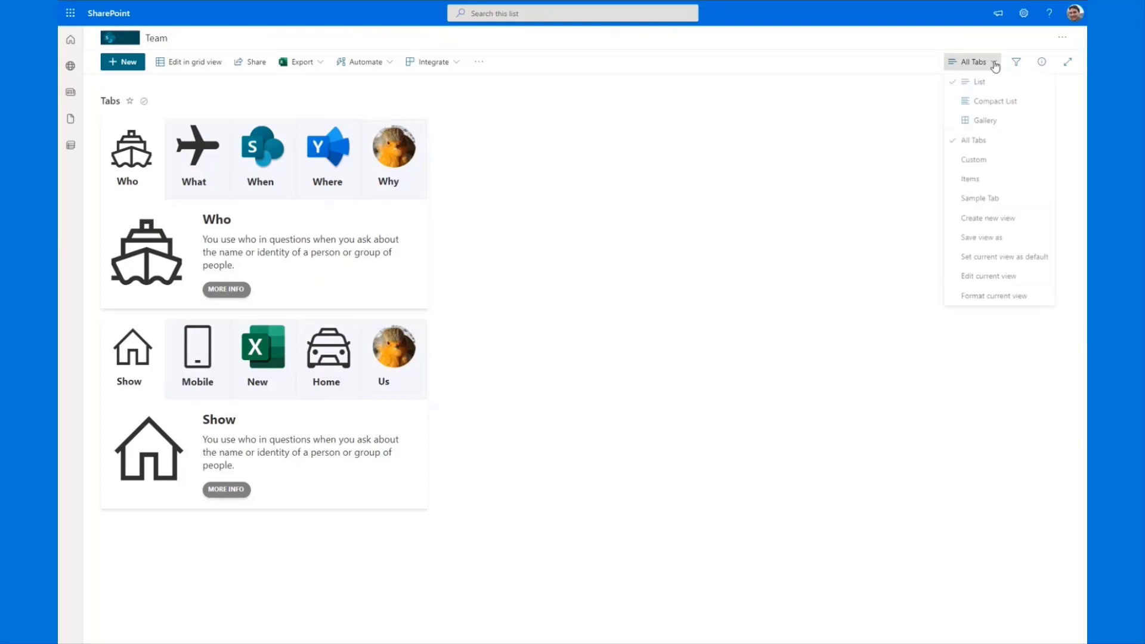
{"action": "left_click", "coordinate": [974, 162]}
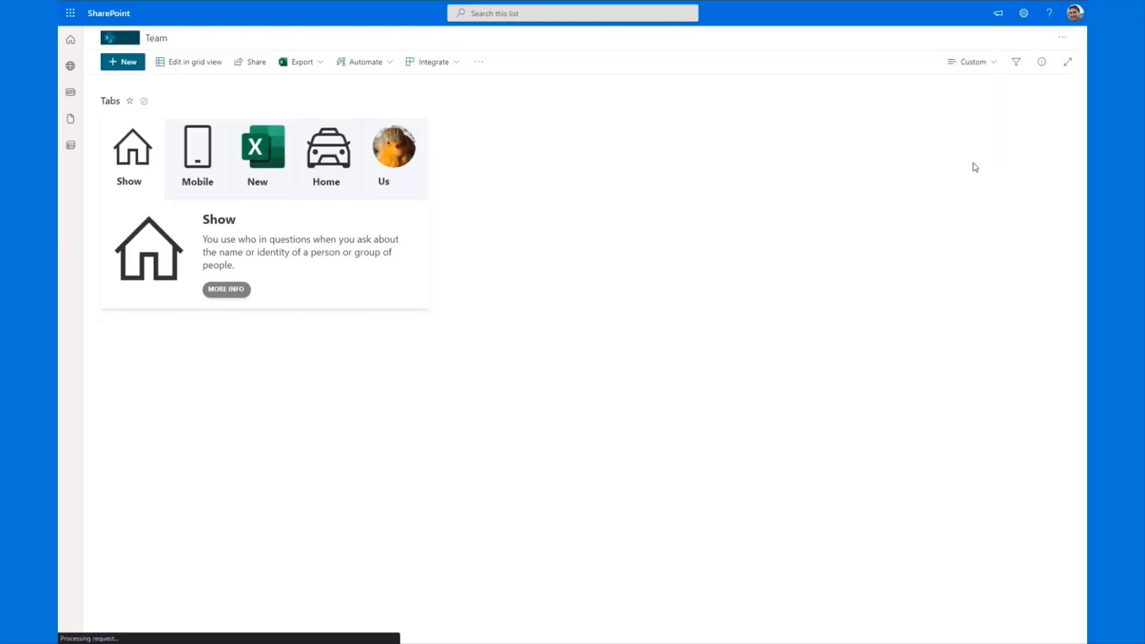
{"action": "left_click", "coordinate": [970, 64]}
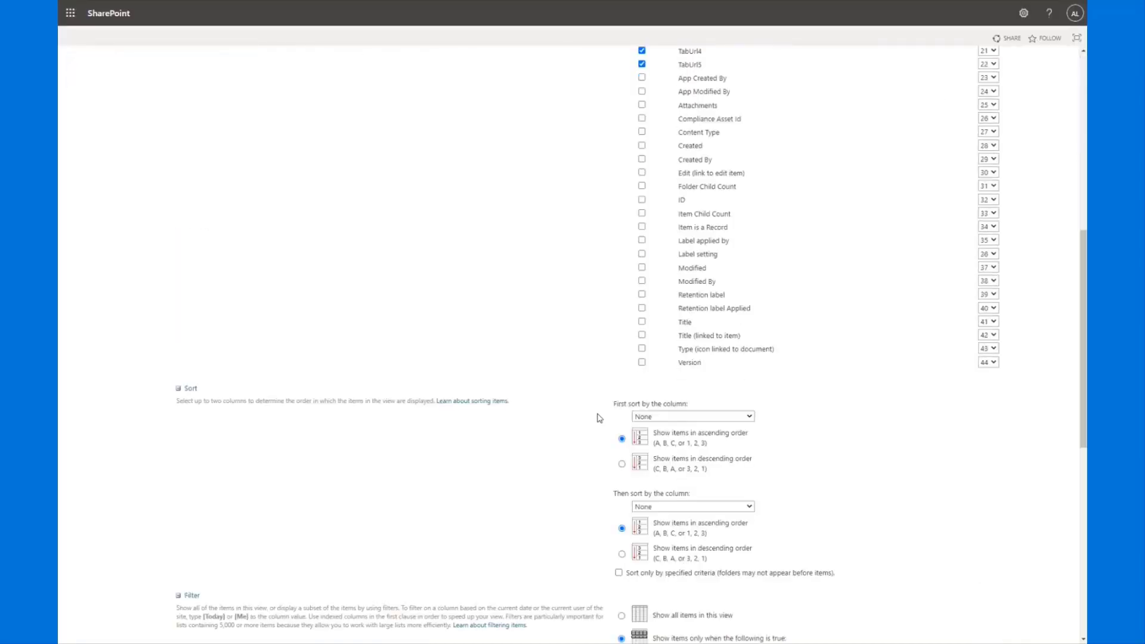
{"action": "scroll", "coordinate": [599, 418], "scroll_direction": "down", "scroll_amount": 2}
{"action": "scroll", "coordinate": [599, 418], "scroll_direction": "down", "scroll_amount": 2}
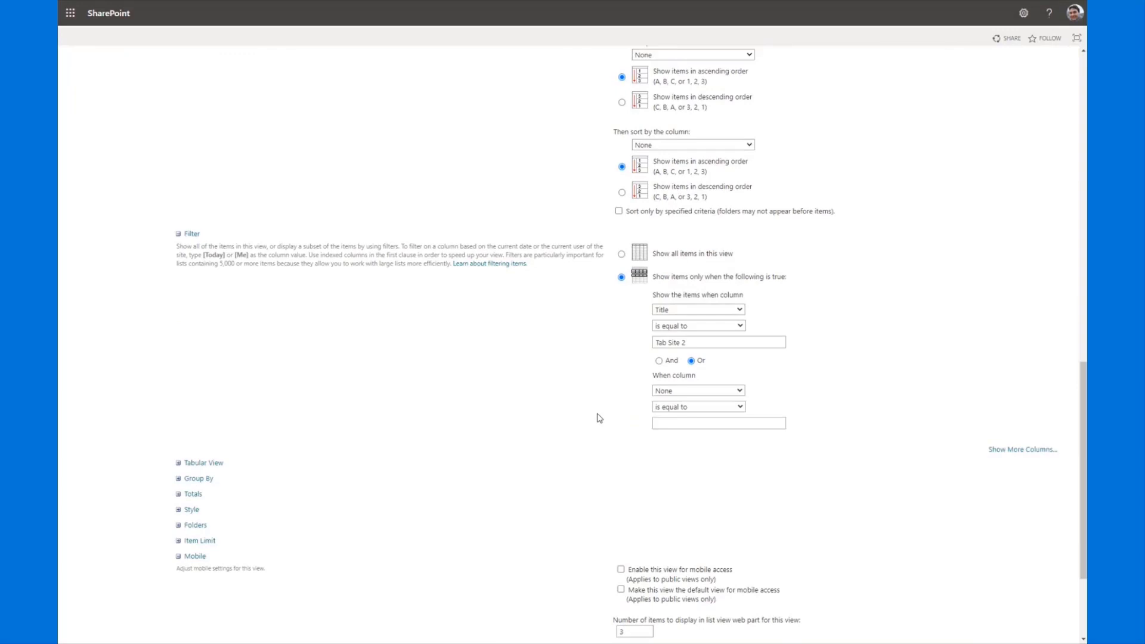
{"action": "scroll", "coordinate": [691, 381], "scroll_direction": "up", "scroll_amount": 1}
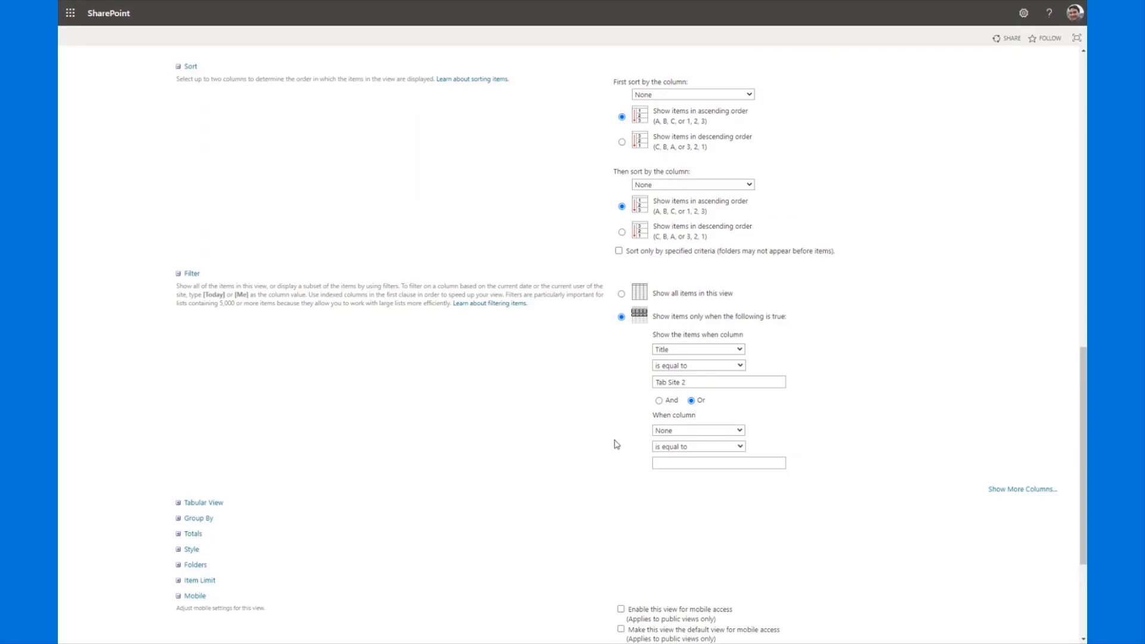
{"action": "scroll", "coordinate": [617, 445], "scroll_direction": "down", "scroll_amount": 4}
{"action": "left_click", "coordinate": [715, 488]}
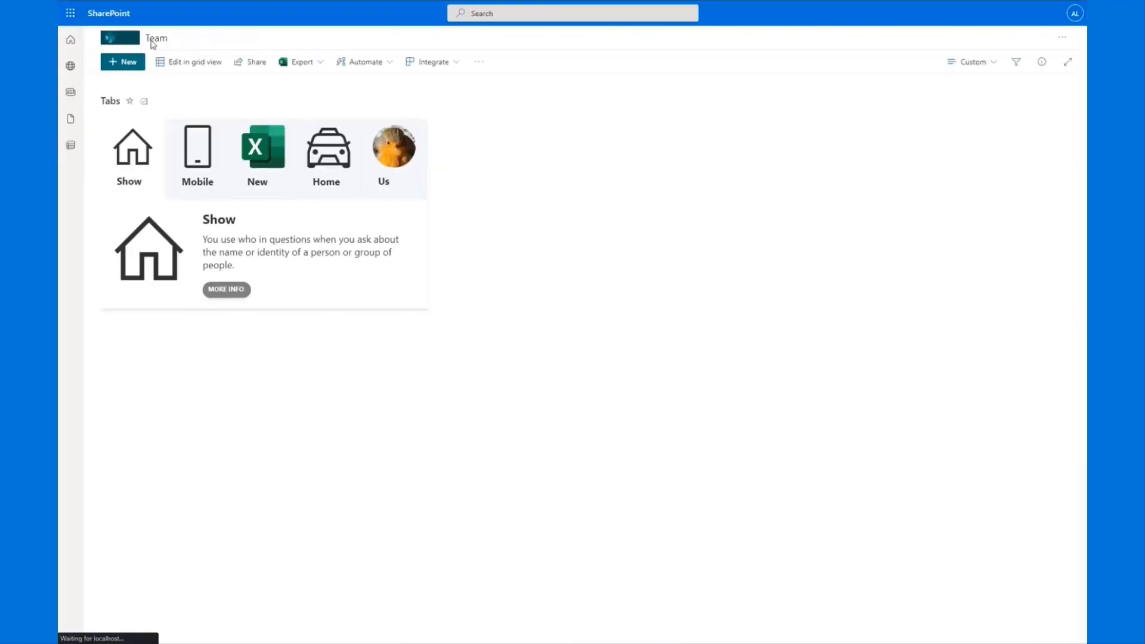
- Set the Tabs page's tabs web part to the Custom view and preview its New tab
{"action": "key", "text": "alt+Left"}
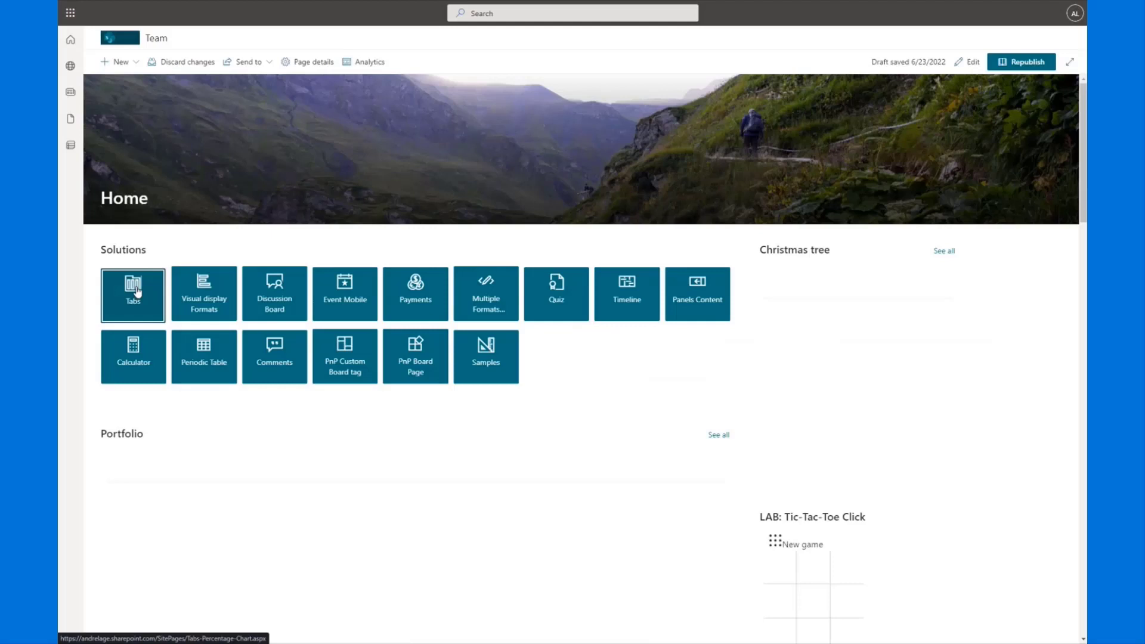
{"action": "left_click", "coordinate": [135, 289]}
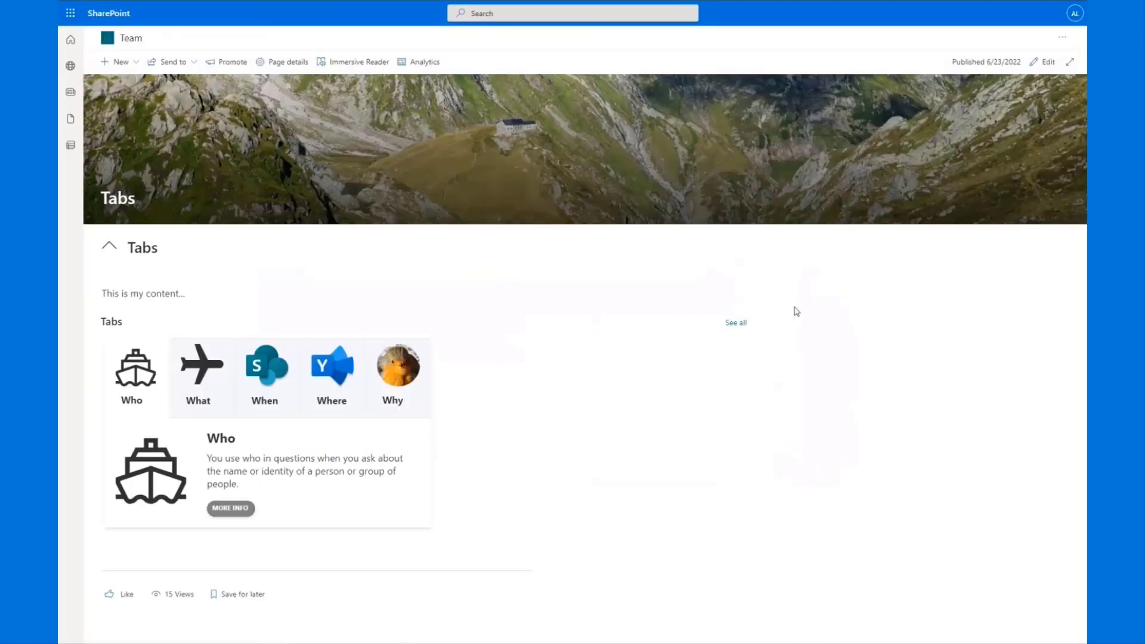
{"action": "left_click", "coordinate": [1044, 62]}
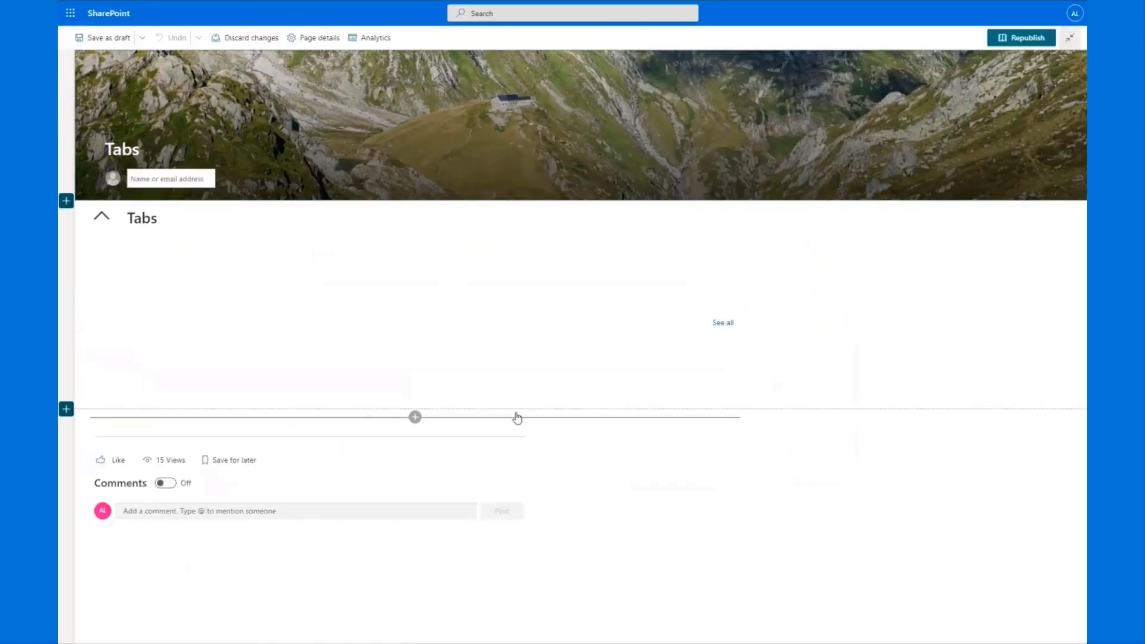
{"action": "left_click", "coordinate": [429, 404]}
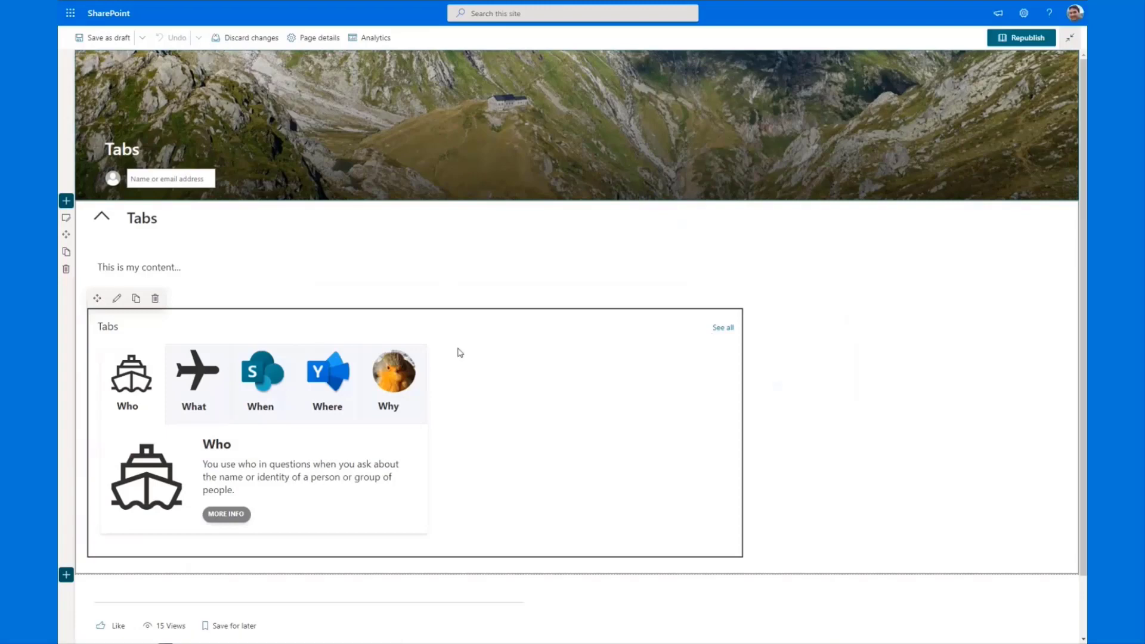
{"action": "left_click", "coordinate": [118, 299]}
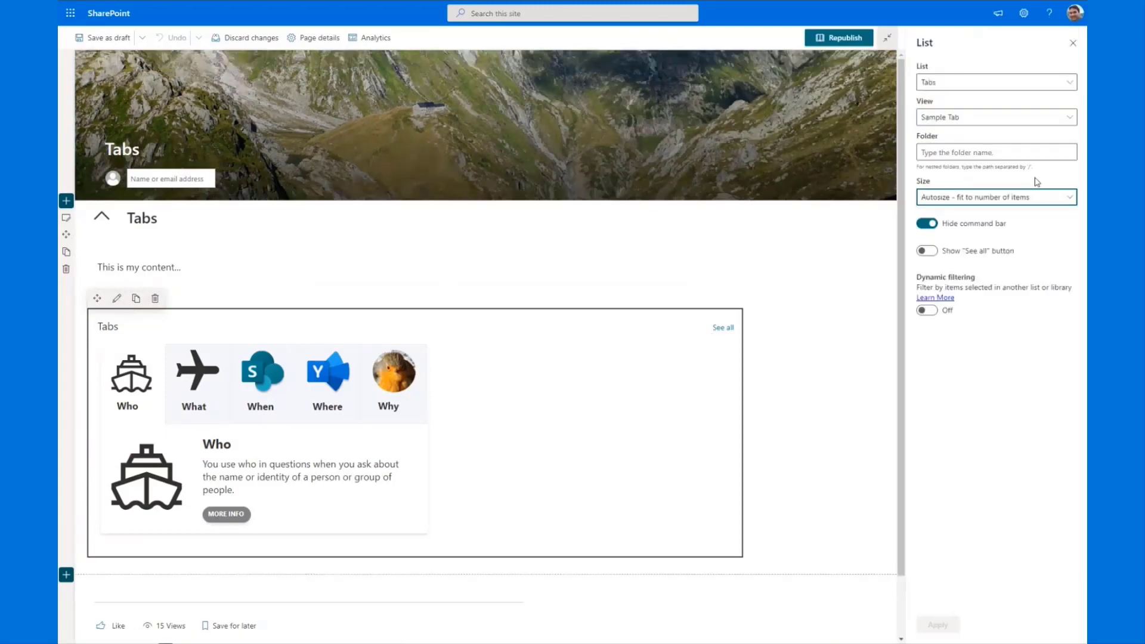
{"action": "left_click", "coordinate": [988, 118]}
{"action": "left_click", "coordinate": [959, 154]}
{"action": "left_click", "coordinate": [938, 624]}
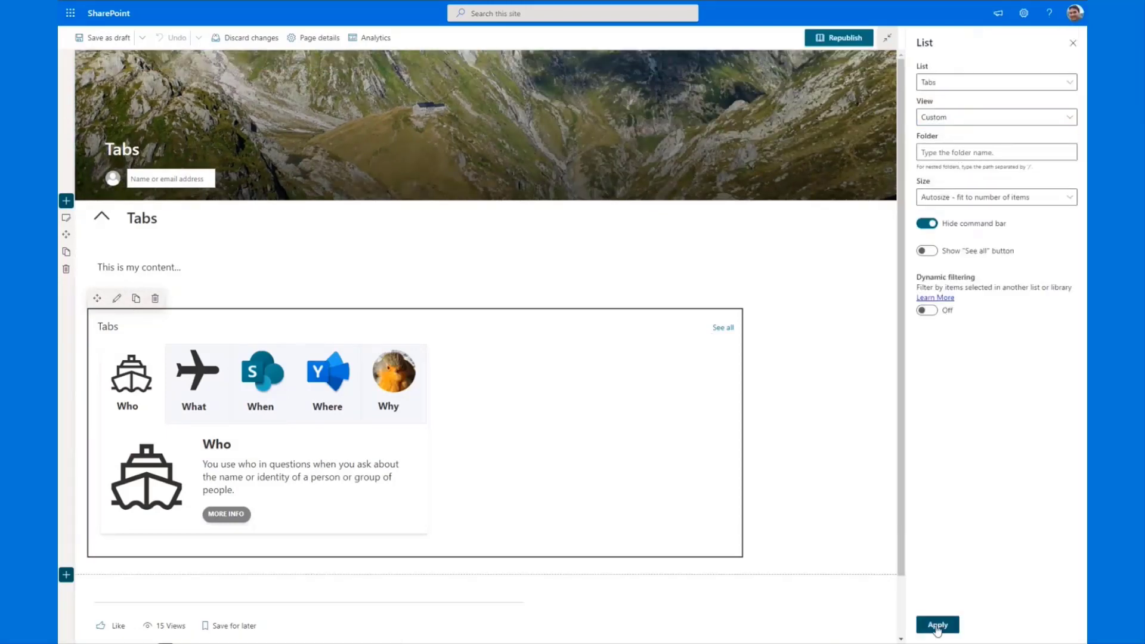
{"action": "left_click", "coordinate": [268, 406]}
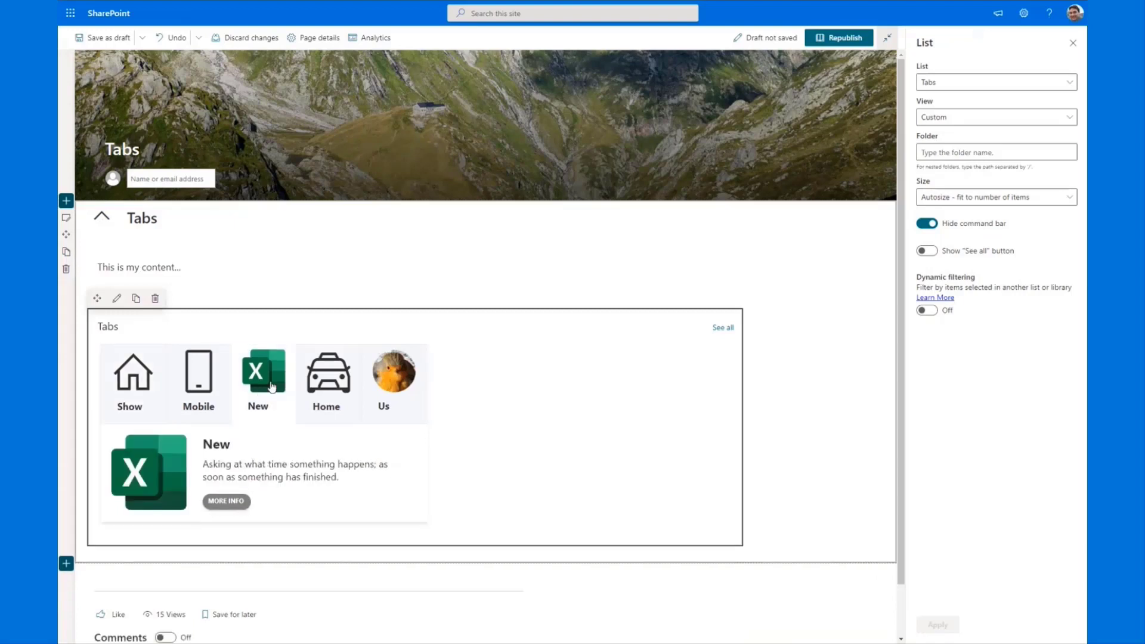
- Preview the Mobile tab, republish the Tabs page and return to the Team site home
{"action": "left_click", "coordinate": [188, 380]}
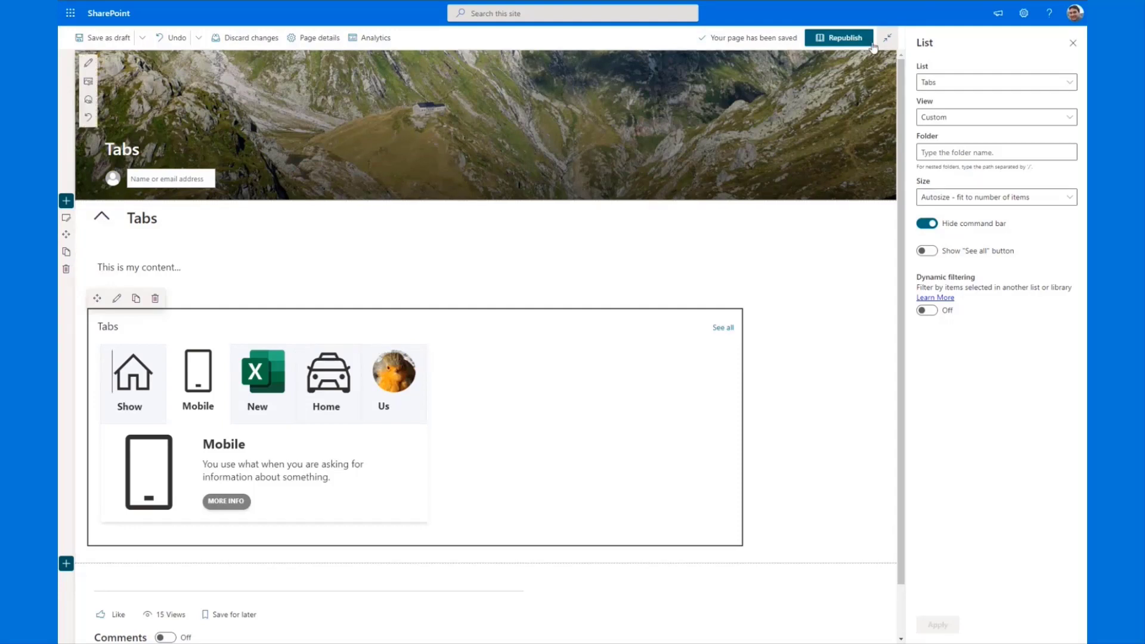
{"action": "left_click", "coordinate": [841, 39]}
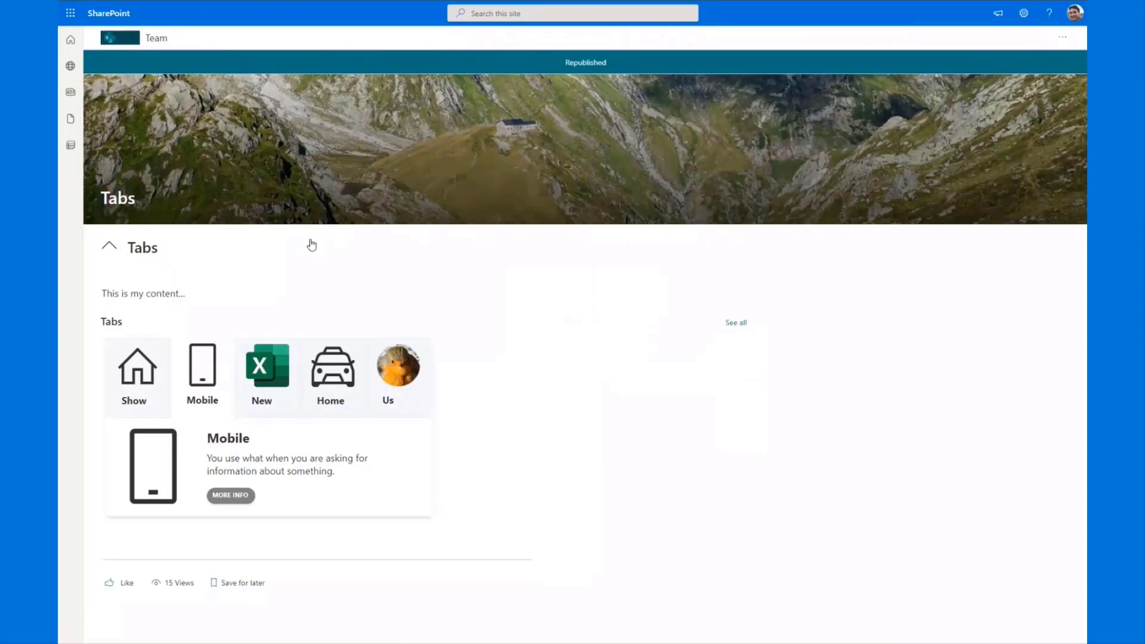
{"action": "left_click", "coordinate": [160, 40]}
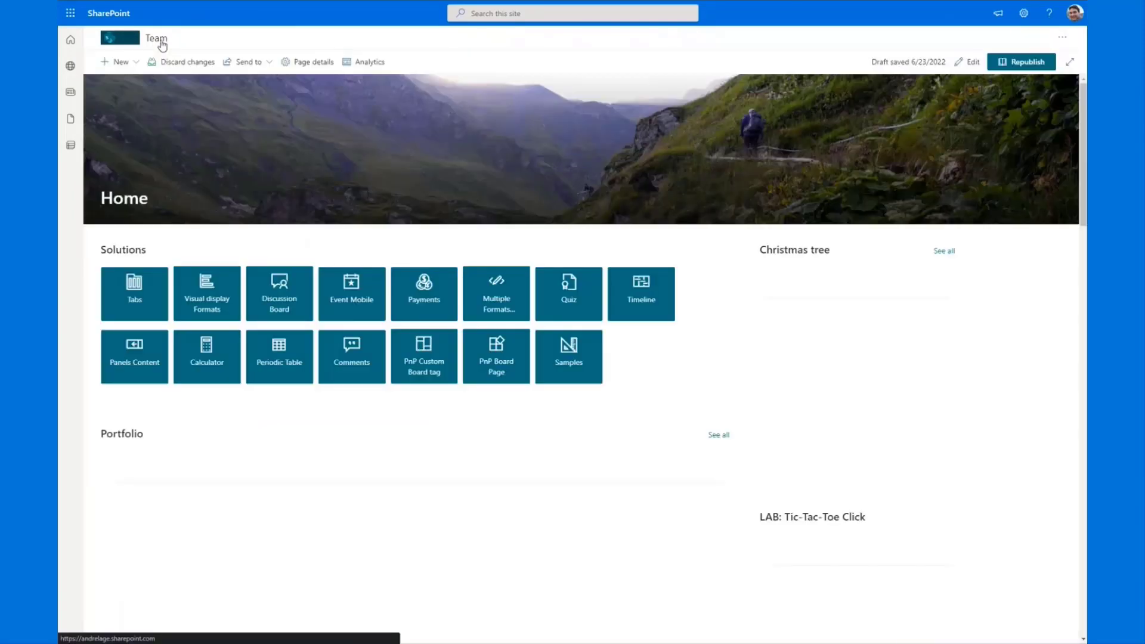
- On Visual display formats, start a new item with Total 60000 and Value 45000
{"action": "left_click", "coordinate": [203, 298]}
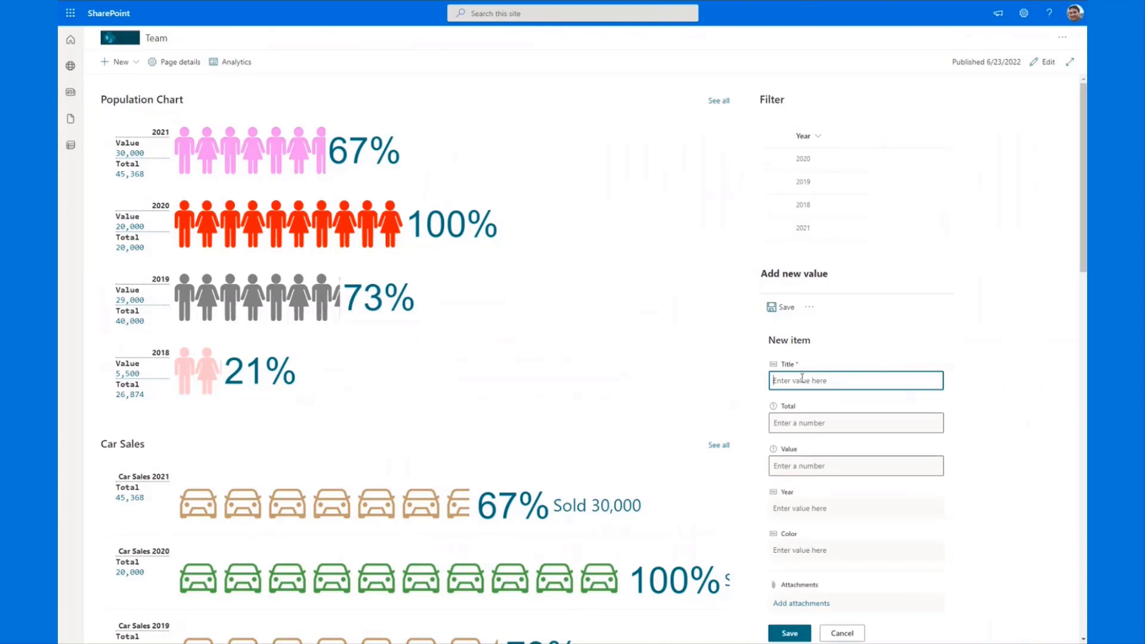
{"action": "type", "text": "2022"}
{"action": "left_click", "coordinate": [808, 426]}
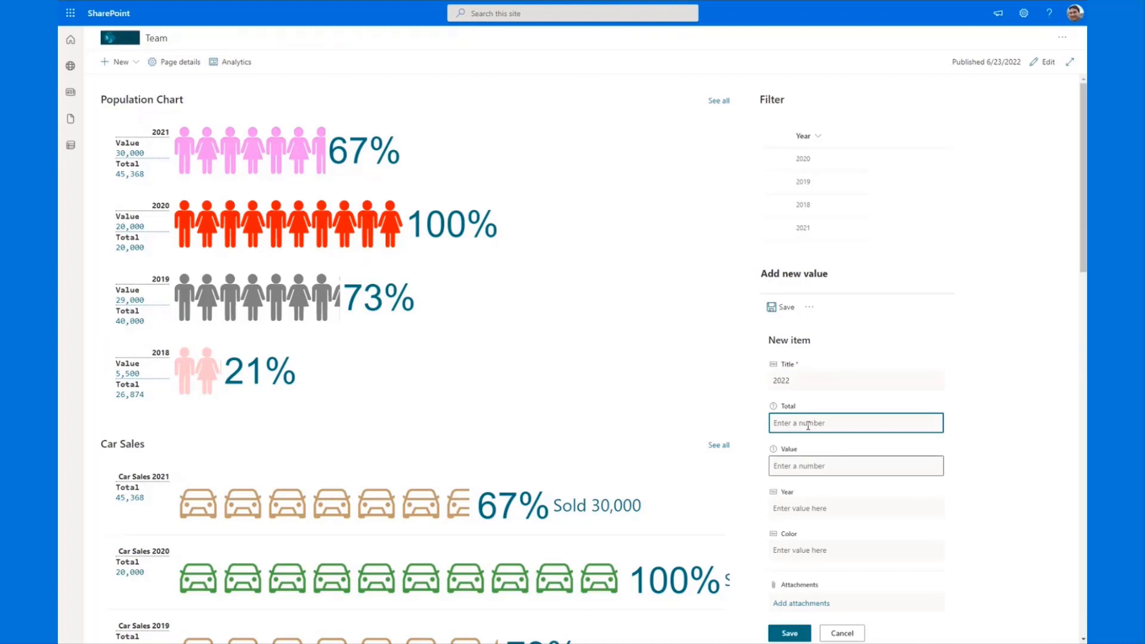
{"action": "type", "text": "60000"}
{"action": "left_click", "coordinate": [803, 469]}
{"action": "type", "text": "4500"}
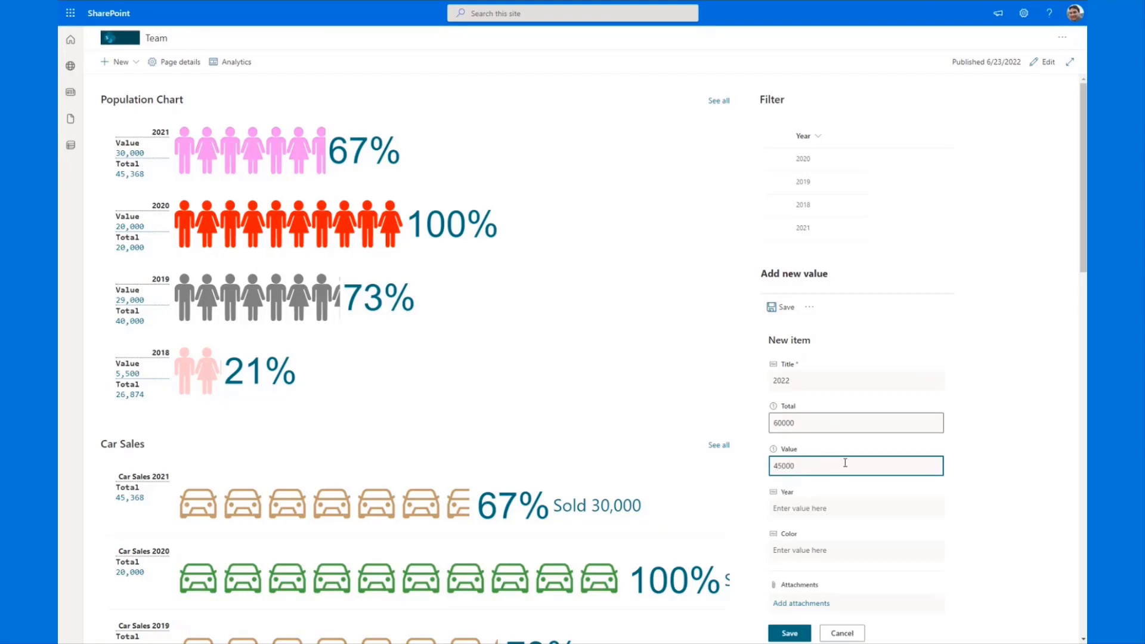
- Move 2022 into Year, title the item 'Example PnP', set Color gold and save
{"action": "double_click", "coordinate": [800, 386]}
{"action": "key", "text": "ctrl+x"}
{"action": "left_click", "coordinate": [826, 508]}
{"action": "key", "text": "ctrl+v"}
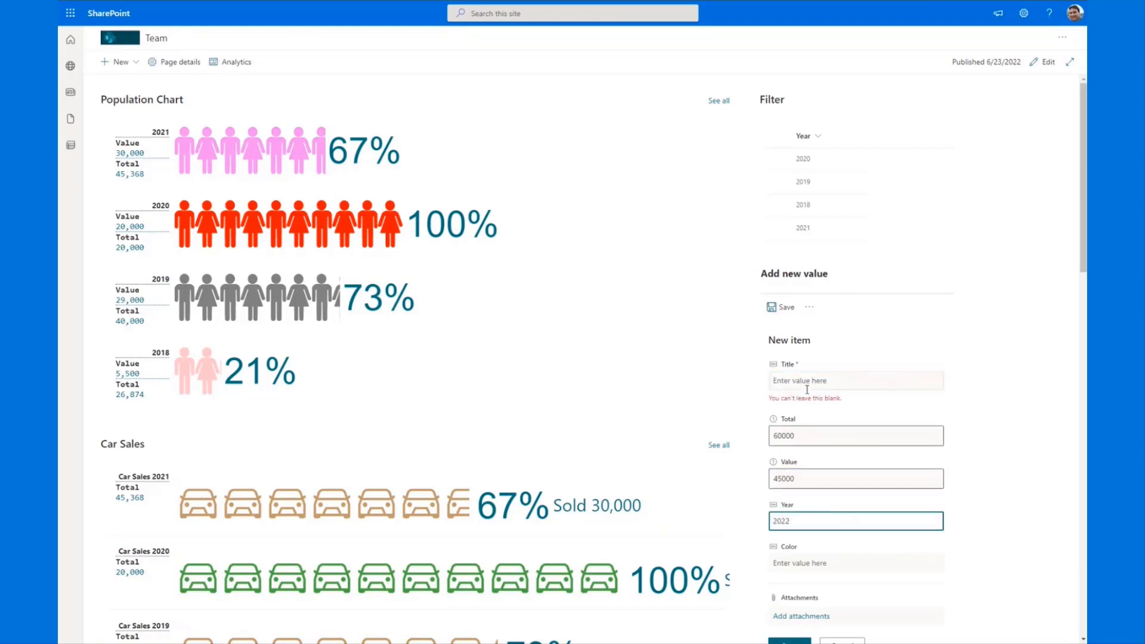
{"action": "left_click", "coordinate": [818, 381]}
{"action": "type", "text": "Exampl"}
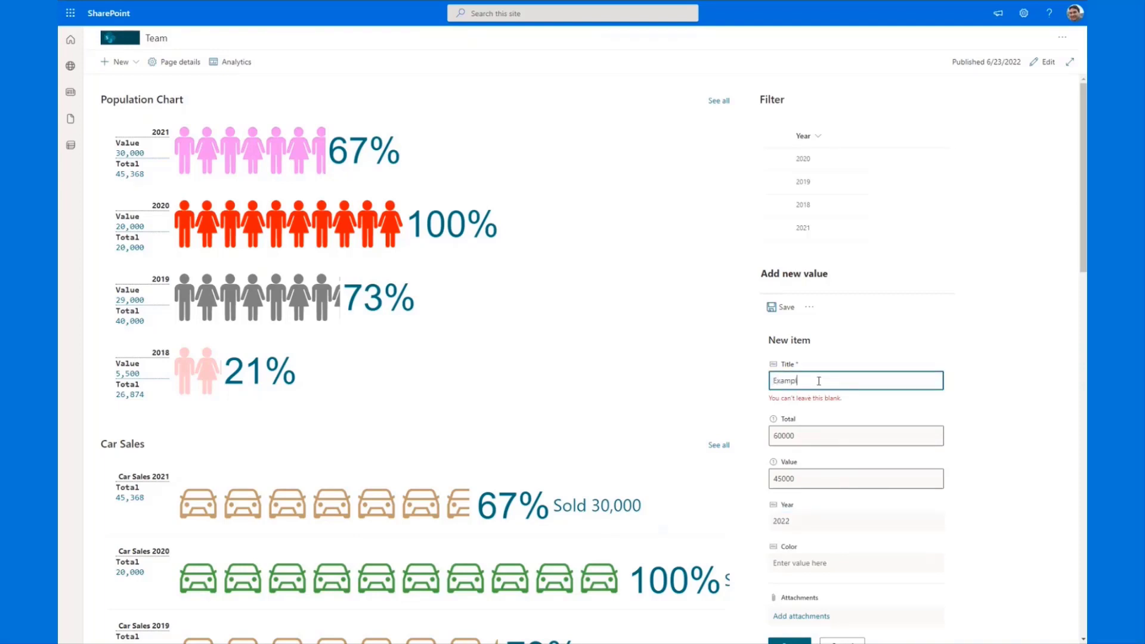
{"action": "type", "text": "e Pr"}
{"action": "scroll", "coordinate": [821, 448], "scroll_direction": "down", "scroll_amount": 2}
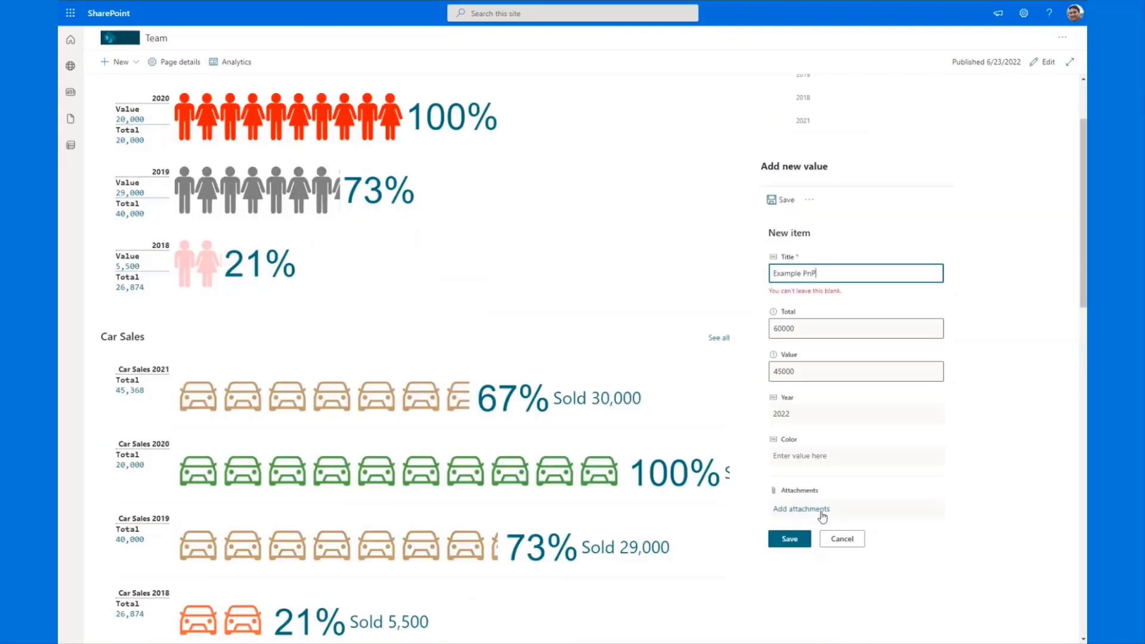
{"action": "left_click", "coordinate": [813, 455]}
{"action": "type", "text": "g"}
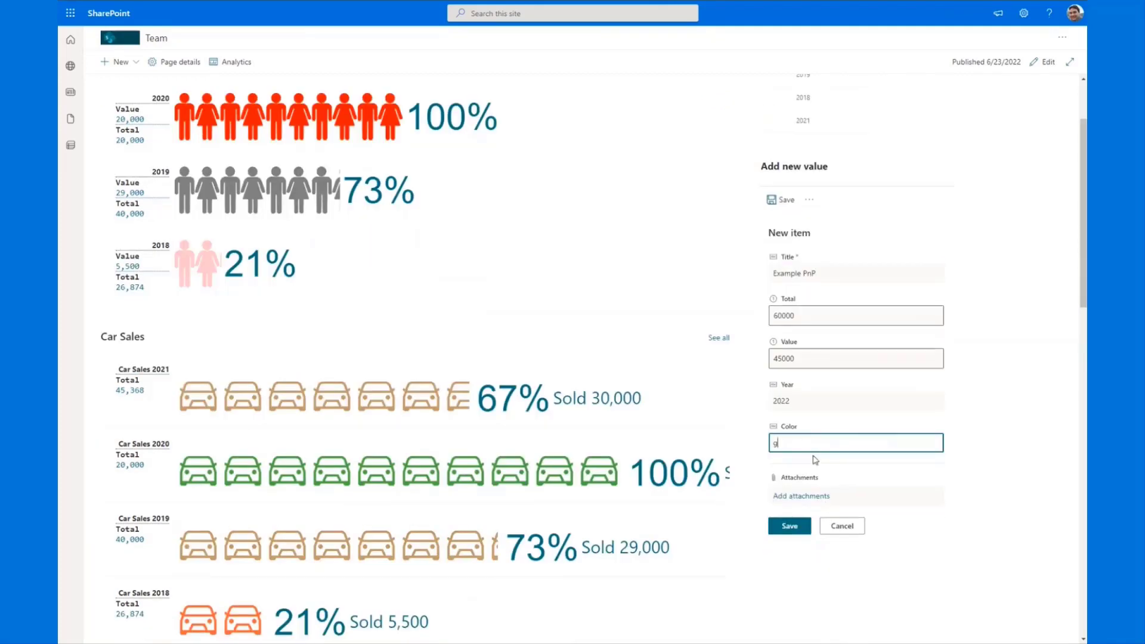
{"action": "type", "text": "old"}
{"action": "left_click", "coordinate": [786, 527]}
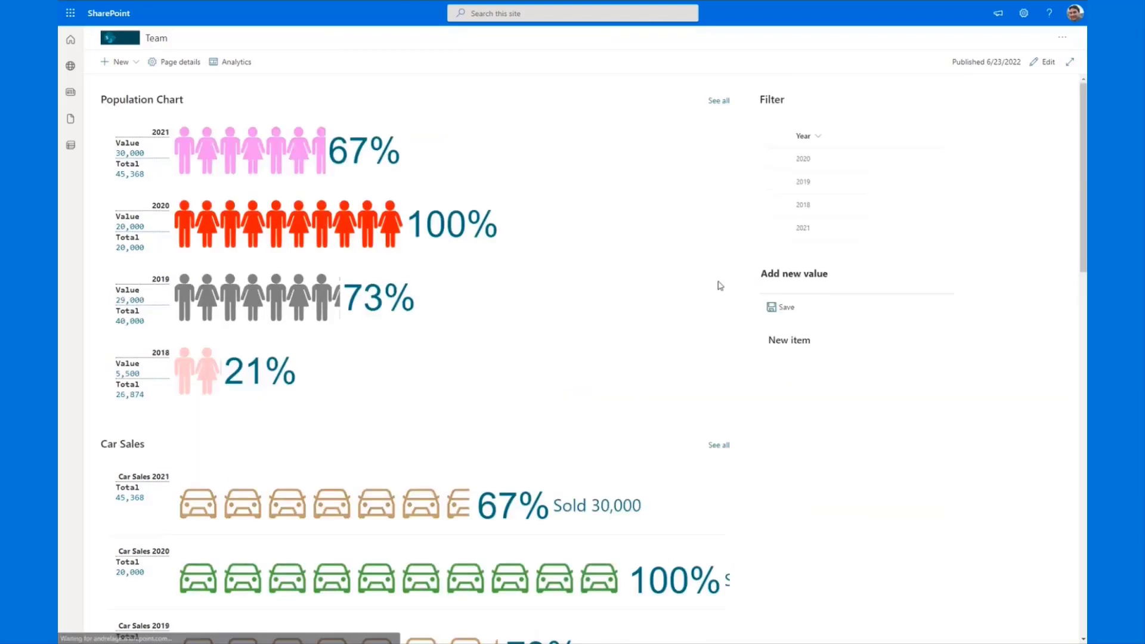
- Edit the 2022 population entry's Value inline from 45,000 to 60,000
{"action": "left_click", "coordinate": [776, 160]}
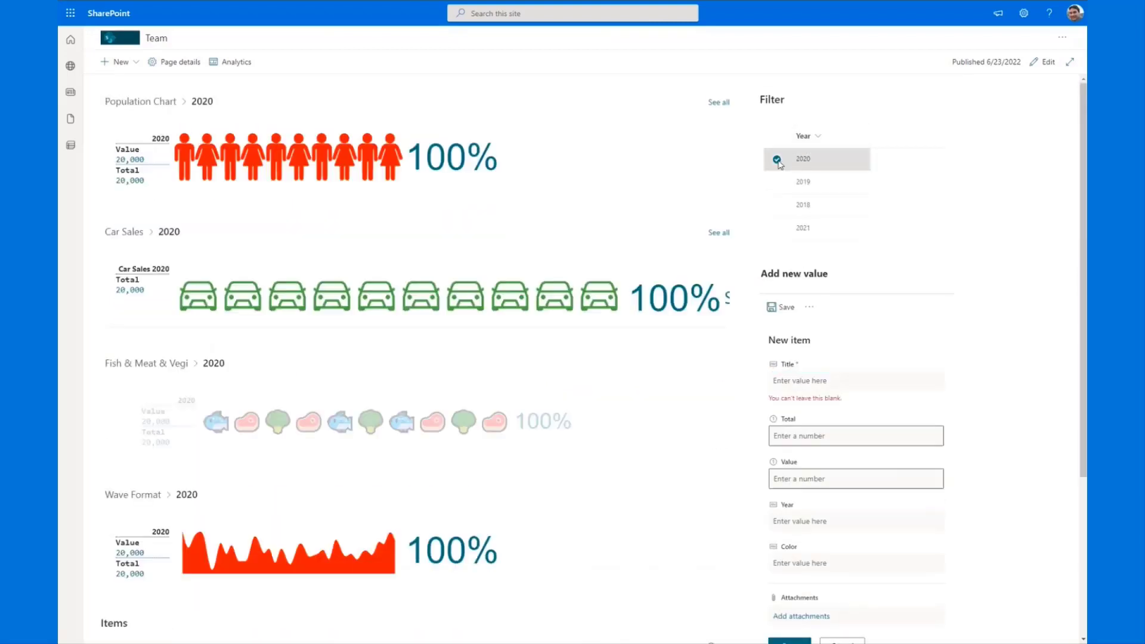
{"action": "left_click", "coordinate": [778, 162]}
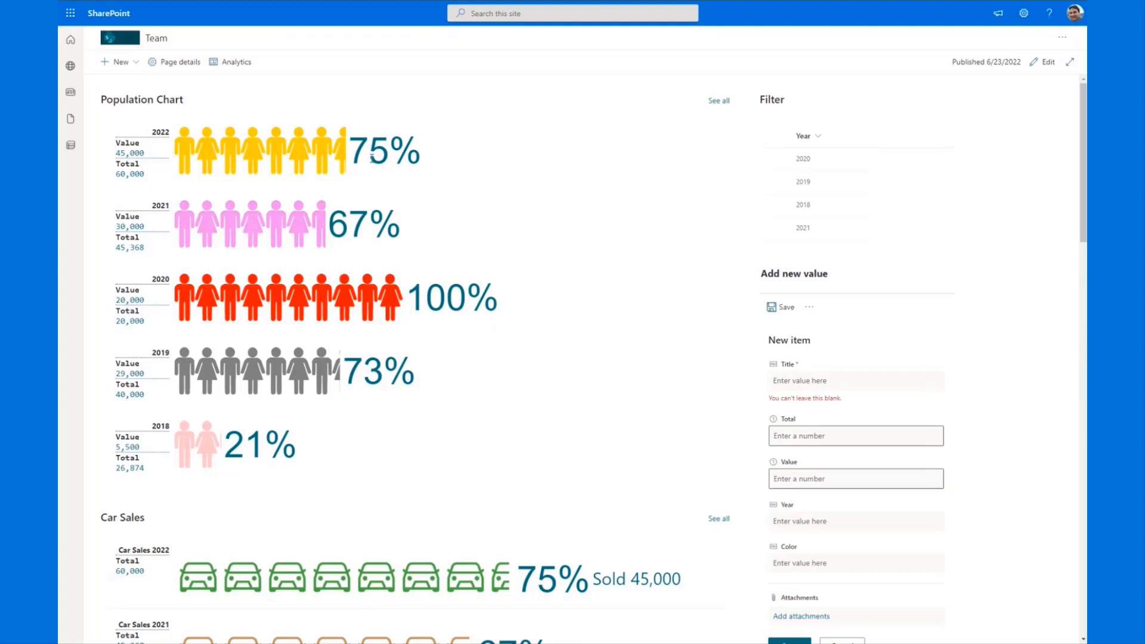
{"action": "left_click", "coordinate": [136, 152]}
{"action": "key", "text": "ctrl+2"}
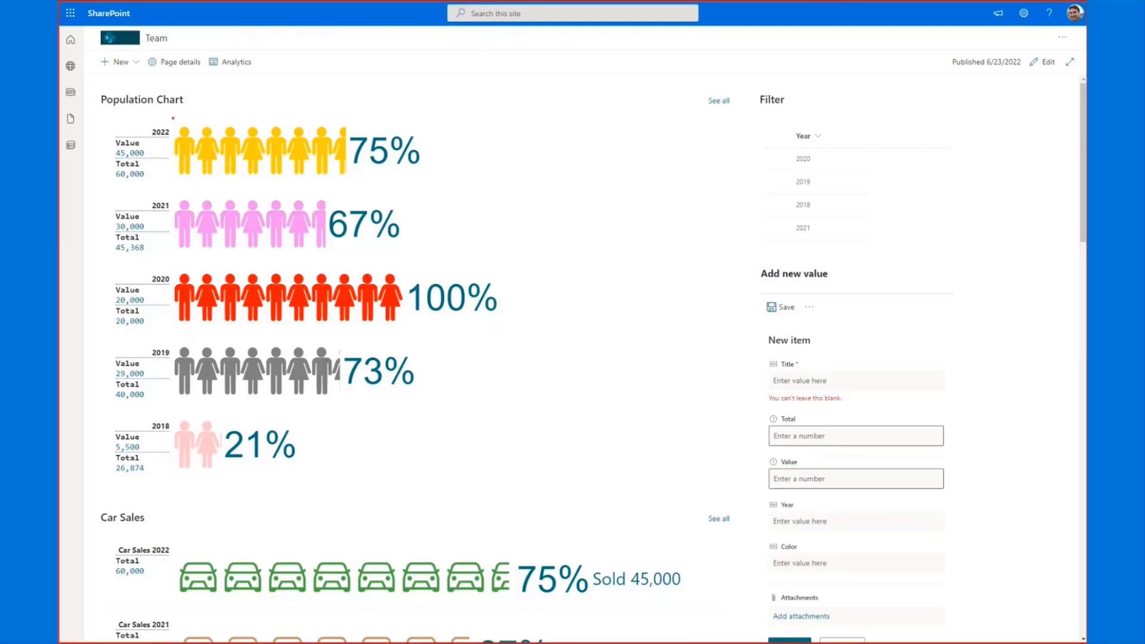
{"action": "left_click_drag", "start_coordinate": [173, 118], "coordinate": [357, 185]}
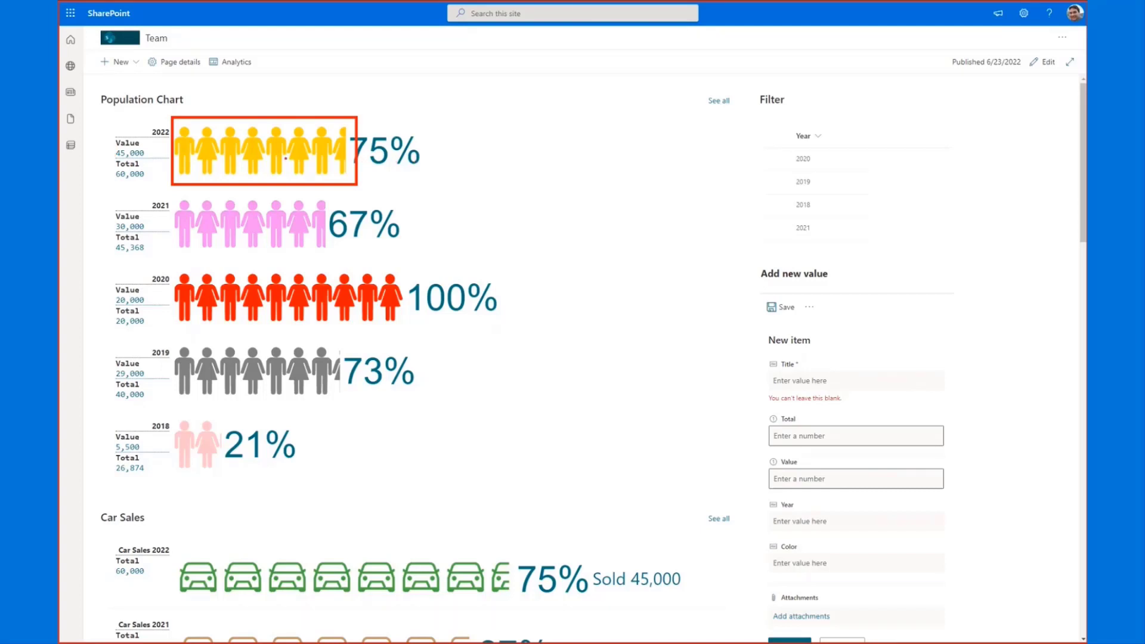
{"action": "key", "text": "Escape"}
{"action": "double_click", "coordinate": [148, 154]}
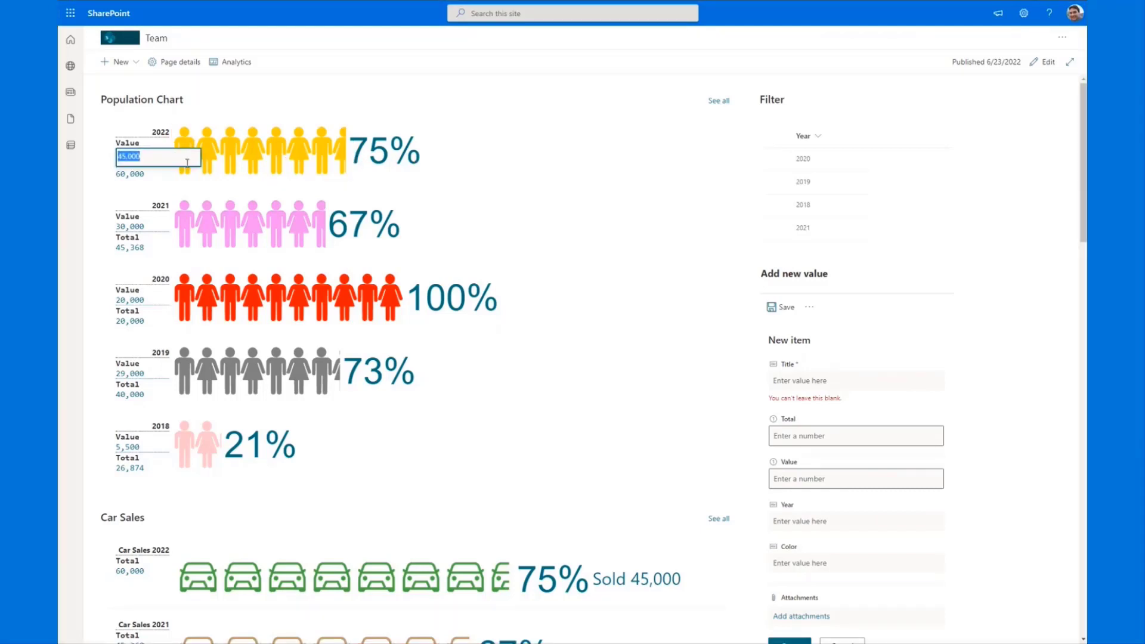
{"action": "type", "text": "60000"}
{"action": "key", "text": "Return"}
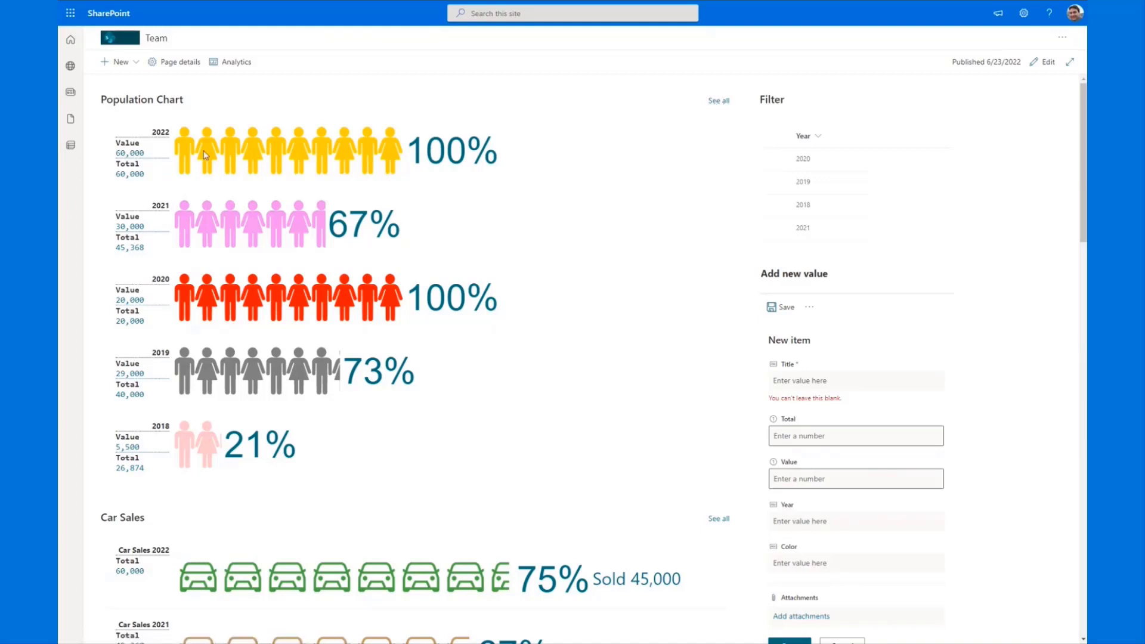
- Set the Car Sales 2022 Sold value to 40,000 inline, correcting an initial 4000 entry
{"action": "scroll", "coordinate": [224, 200], "scroll_direction": "down", "scroll_amount": 4}
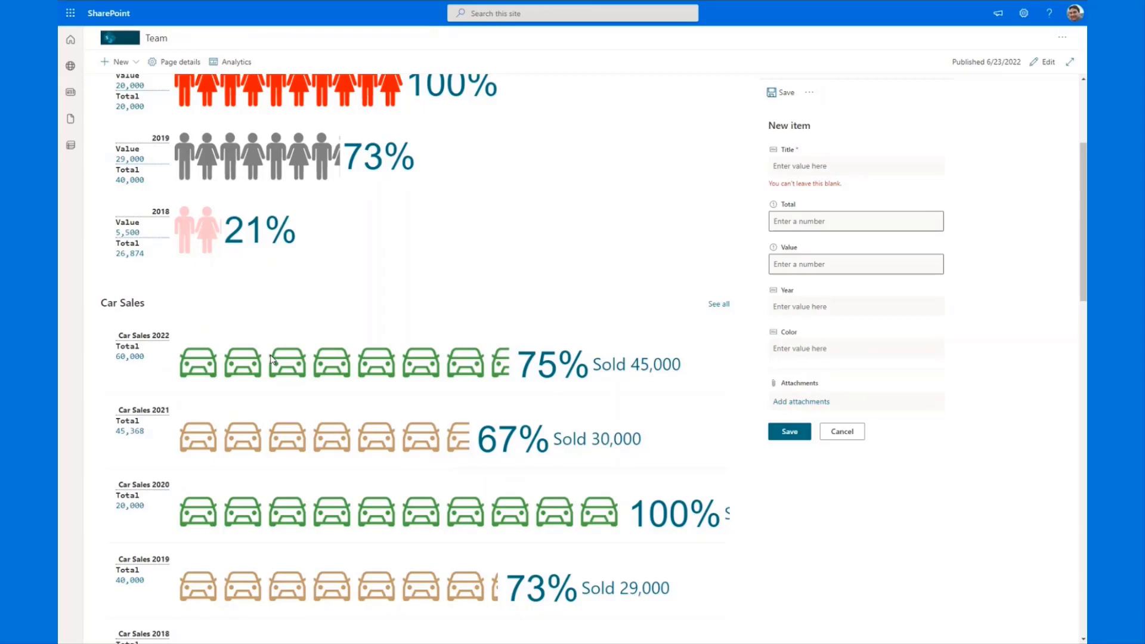
{"action": "scroll", "coordinate": [273, 384], "scroll_direction": "down", "scroll_amount": 3}
{"action": "scroll", "coordinate": [274, 386], "scroll_direction": "up", "scroll_amount": 3}
{"action": "scroll", "coordinate": [220, 300], "scroll_direction": "down", "scroll_amount": 1}
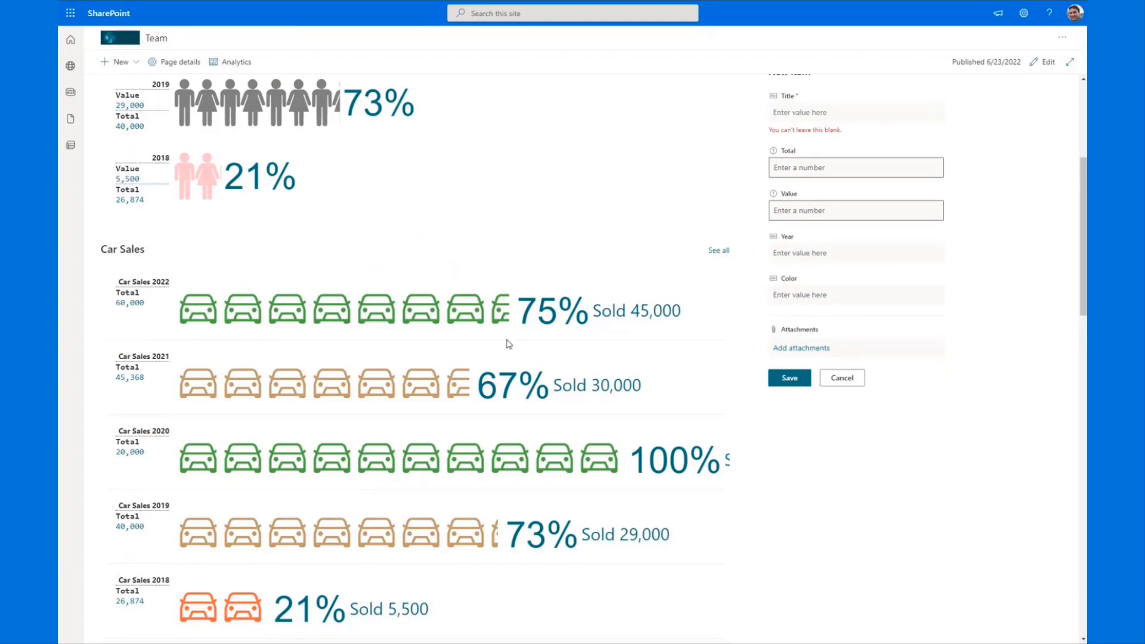
{"action": "left_click", "coordinate": [659, 314]}
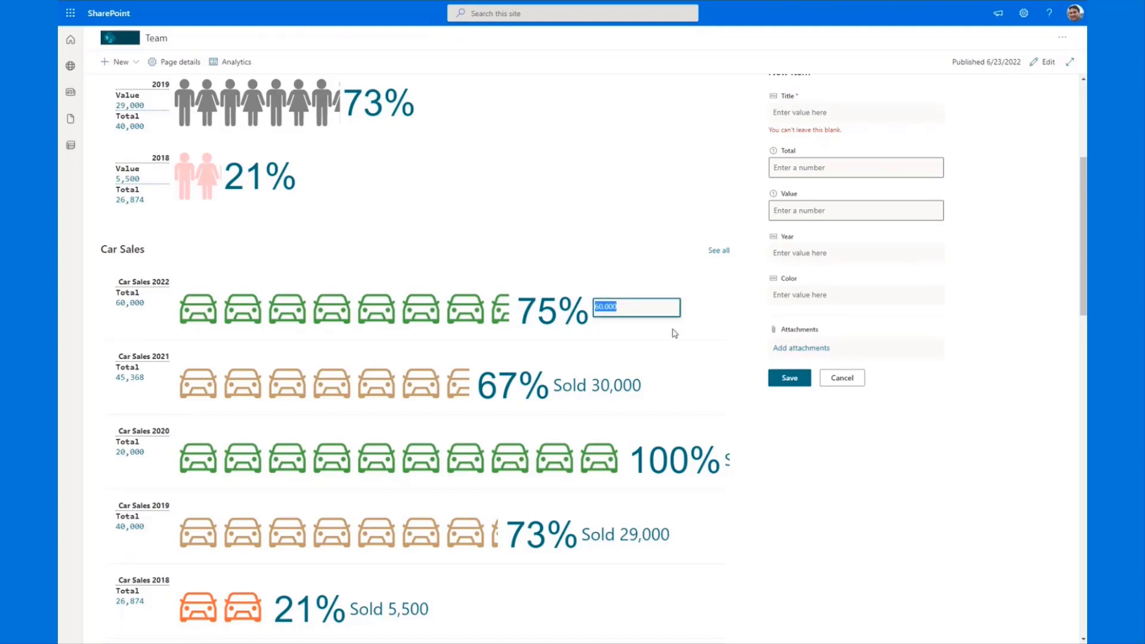
{"action": "type", "text": "4000"}
{"action": "key", "text": "Return"}
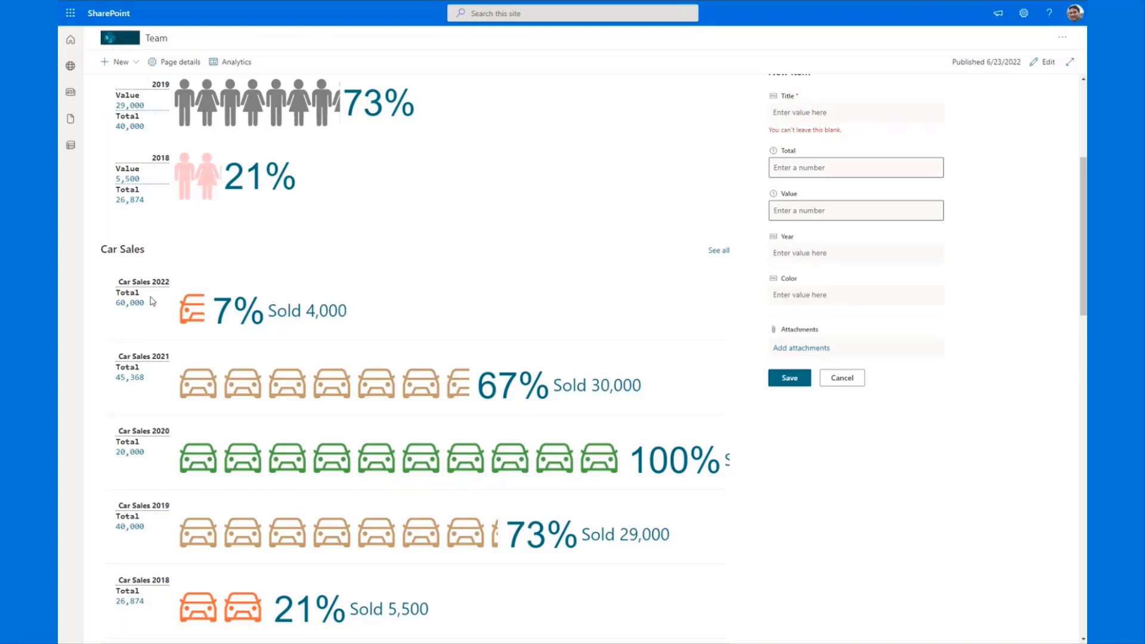
{"action": "left_click", "coordinate": [307, 310]}
{"action": "type", "text": "0"}
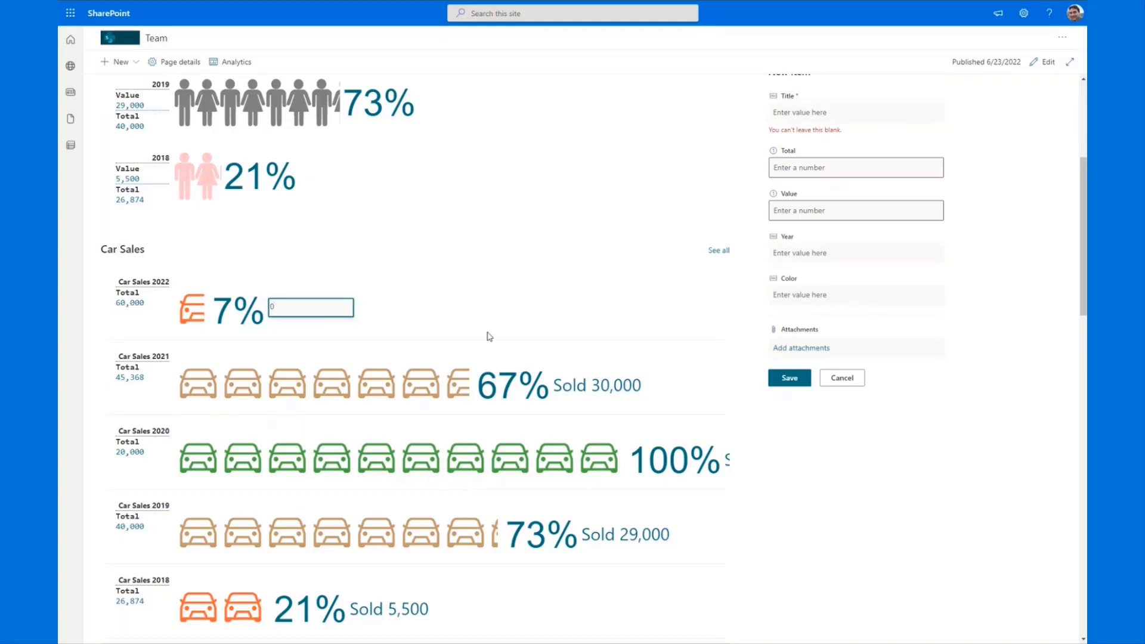
{"action": "key", "text": "BackSpace"}
{"action": "type", "text": "40000"}
{"action": "key", "text": "Return"}
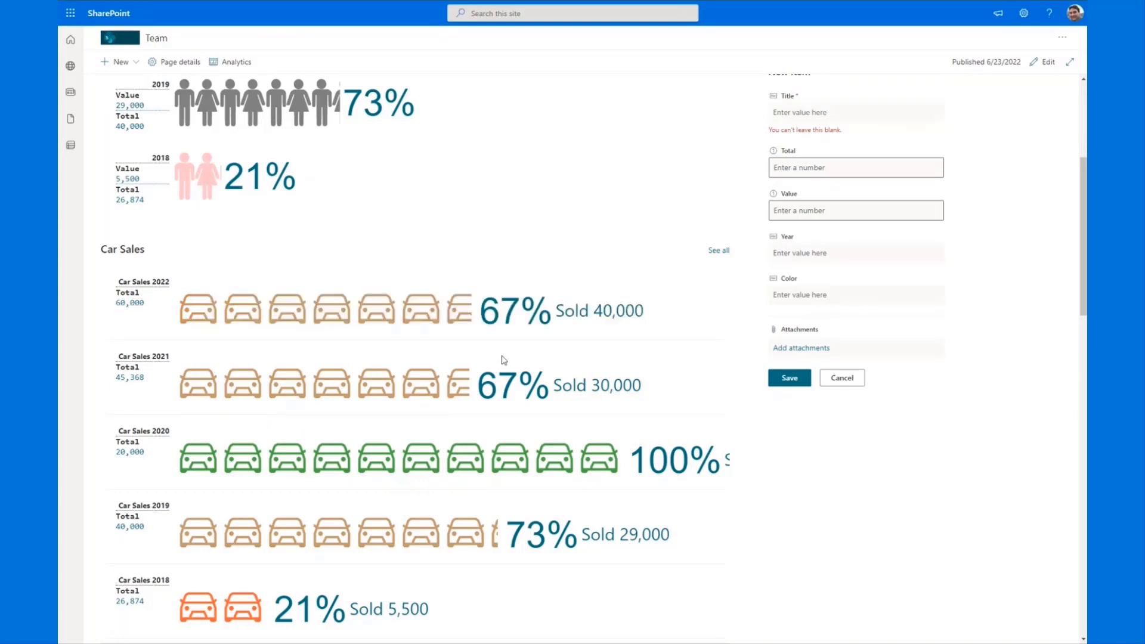
{"action": "scroll", "coordinate": [503, 360], "scroll_direction": "down", "scroll_amount": 5}
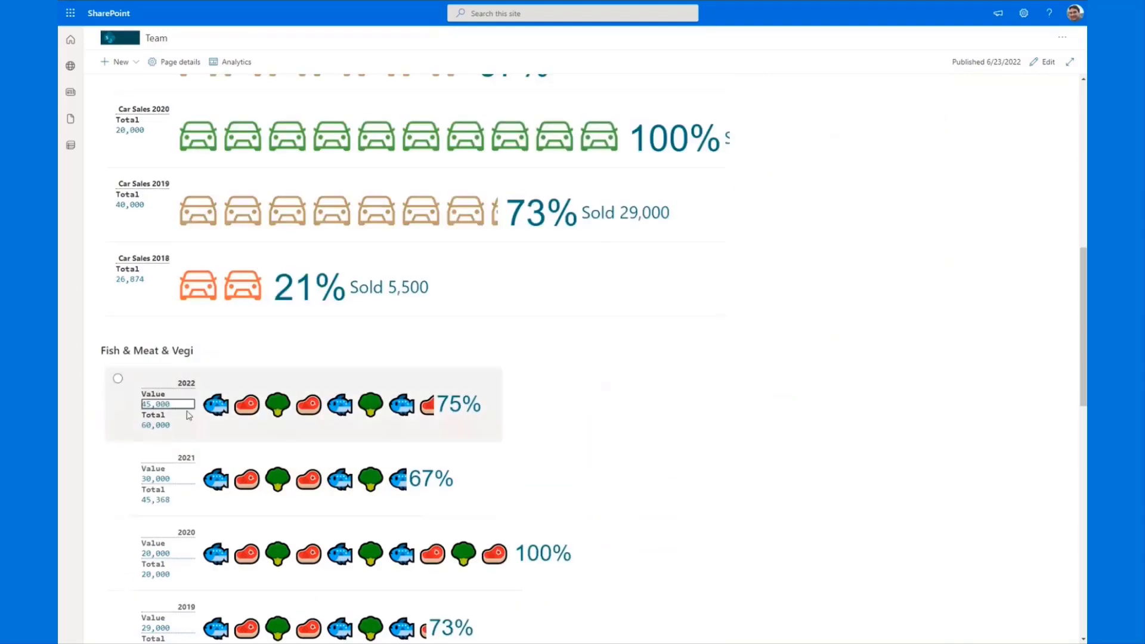
{"action": "scroll", "coordinate": [188, 416], "scroll_direction": "down", "scroll_amount": 1}
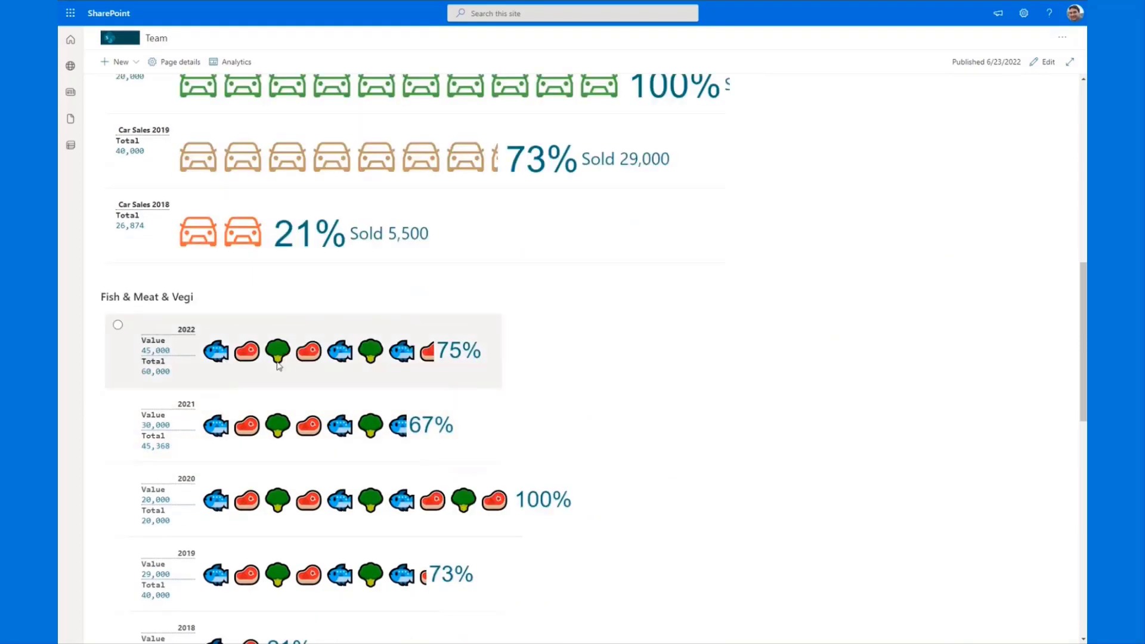
{"action": "scroll", "coordinate": [256, 412], "scroll_direction": "down", "scroll_amount": 3}
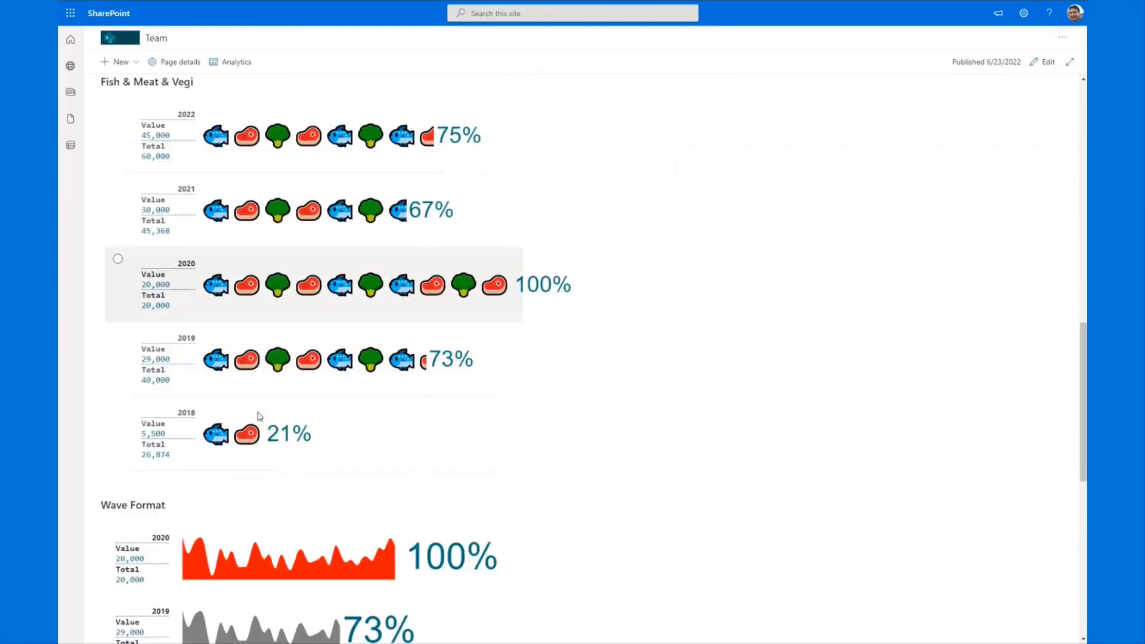
{"action": "scroll", "coordinate": [259, 416], "scroll_direction": "down", "scroll_amount": 2}
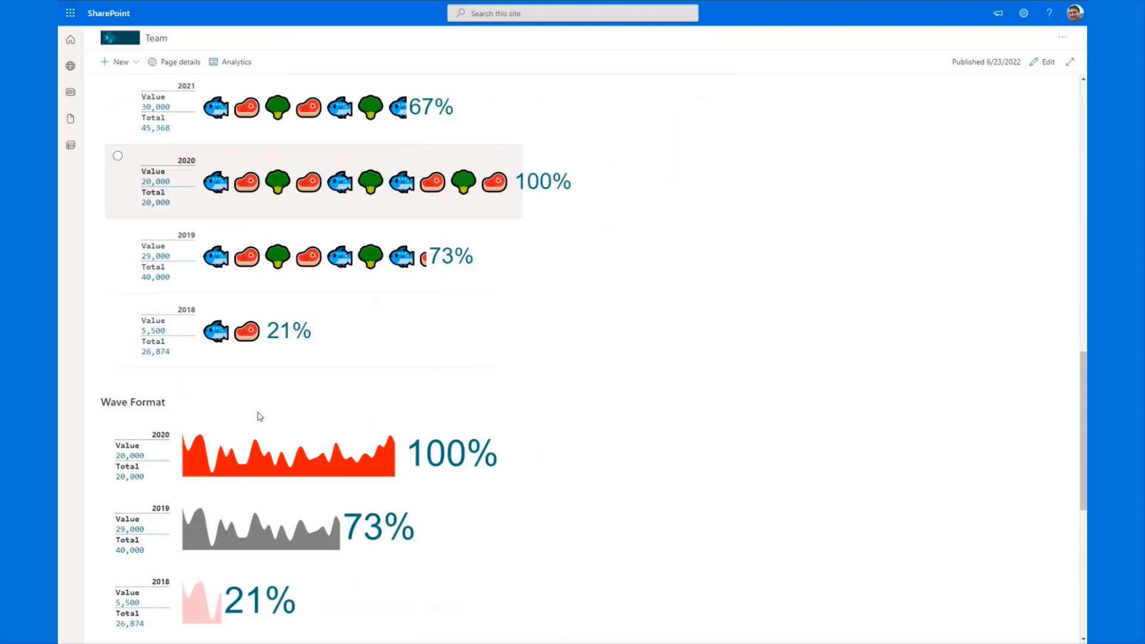
{"action": "scroll", "coordinate": [260, 416], "scroll_direction": "down", "scroll_amount": 2}
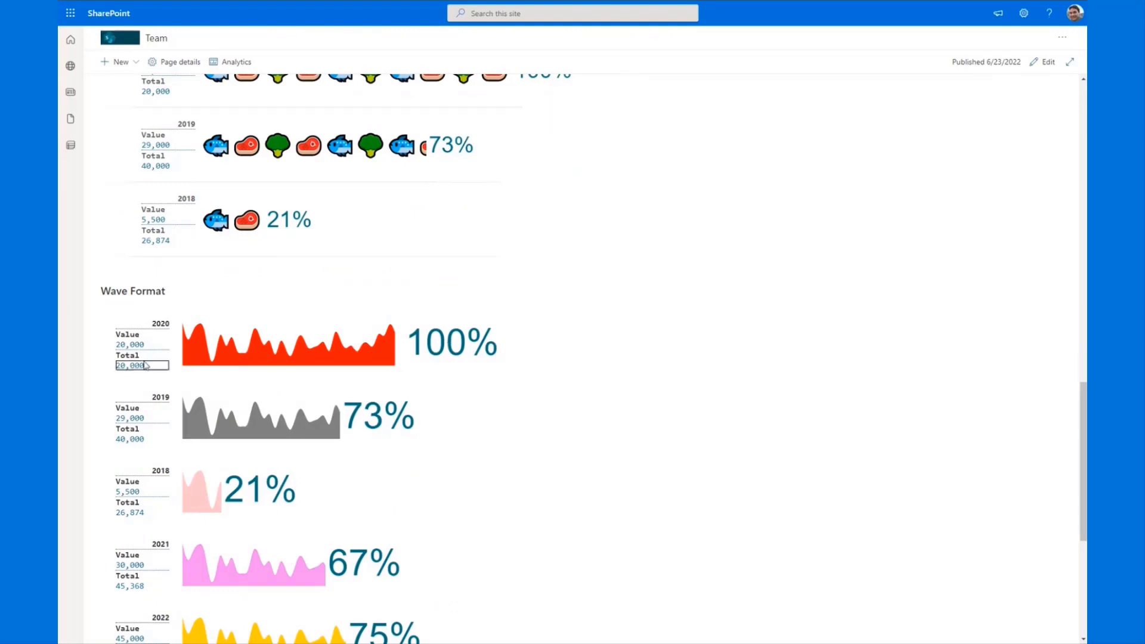
{"action": "key", "text": "ctrl+2"}
{"action": "mouse_move", "coordinate": [170, 389]}
{"action": "left_mouse_down"}
{"action": "mouse_move", "coordinate": [301, 439]}
{"action": "mouse_move", "coordinate": [391, 457]}
{"action": "mouse_move", "coordinate": [219, 452]}
{"action": "mouse_move", "coordinate": [391, 445]}
{"action": "left_mouse_up"}
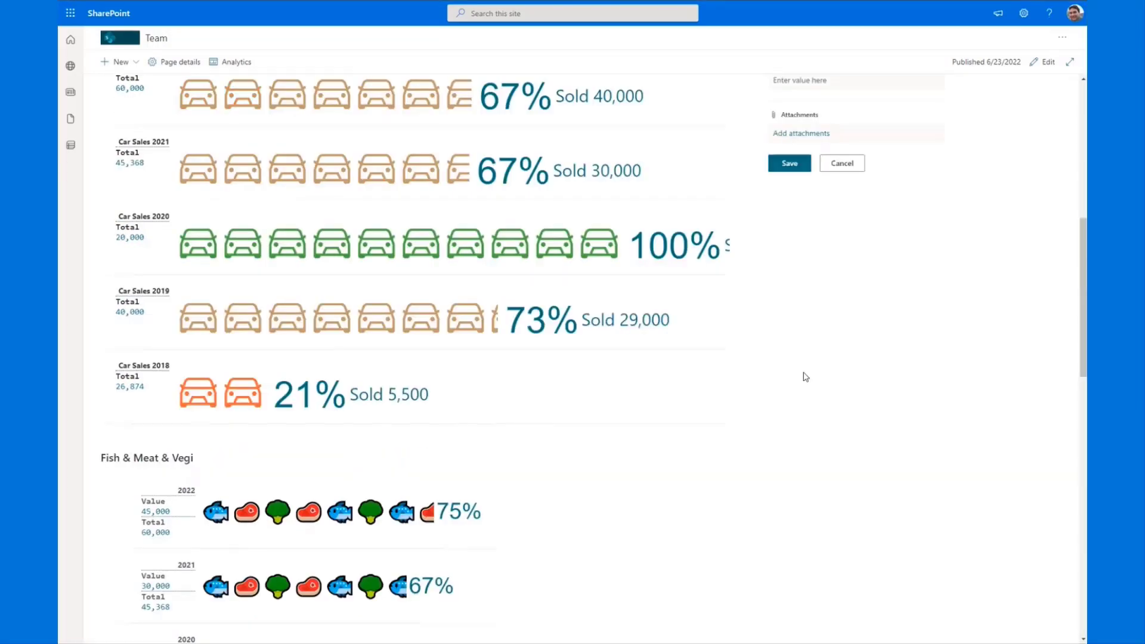
{"action": "scroll", "coordinate": [793, 334], "scroll_direction": "up", "scroll_amount": 8}
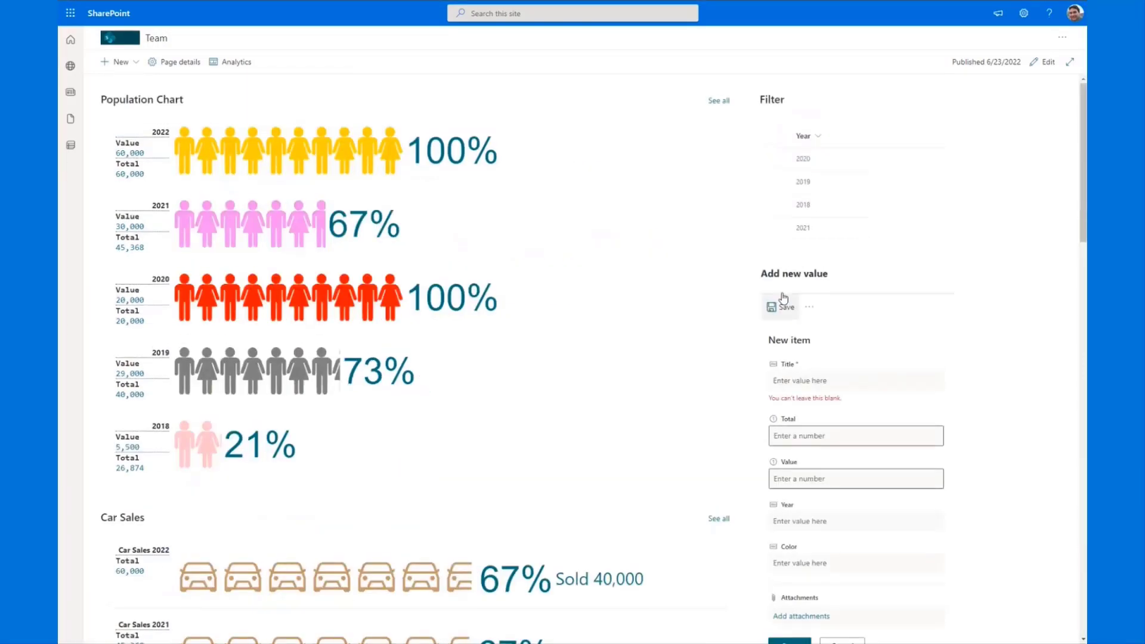
- Open the full Population Chart list and scroll through the Person Percentage Row view's JSON
{"action": "left_click", "coordinate": [724, 103]}
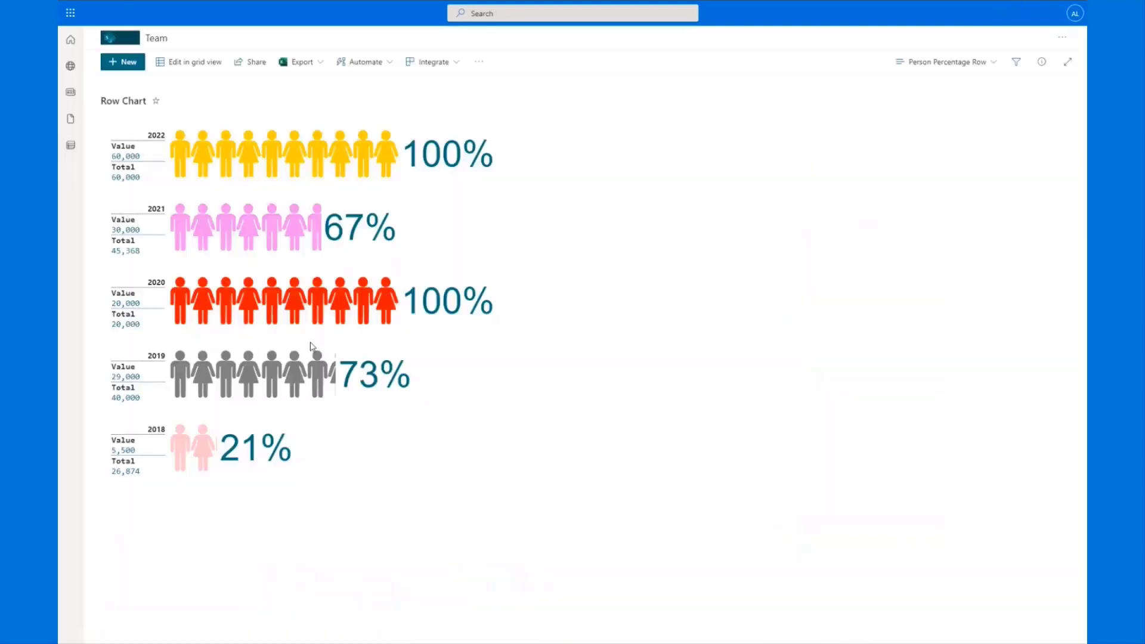
{"action": "left_click", "coordinate": [978, 70]}
{"action": "left_click", "coordinate": [953, 338]}
{"action": "left_click_drag", "start_coordinate": [1050, 214], "coordinate": [1055, 258]}
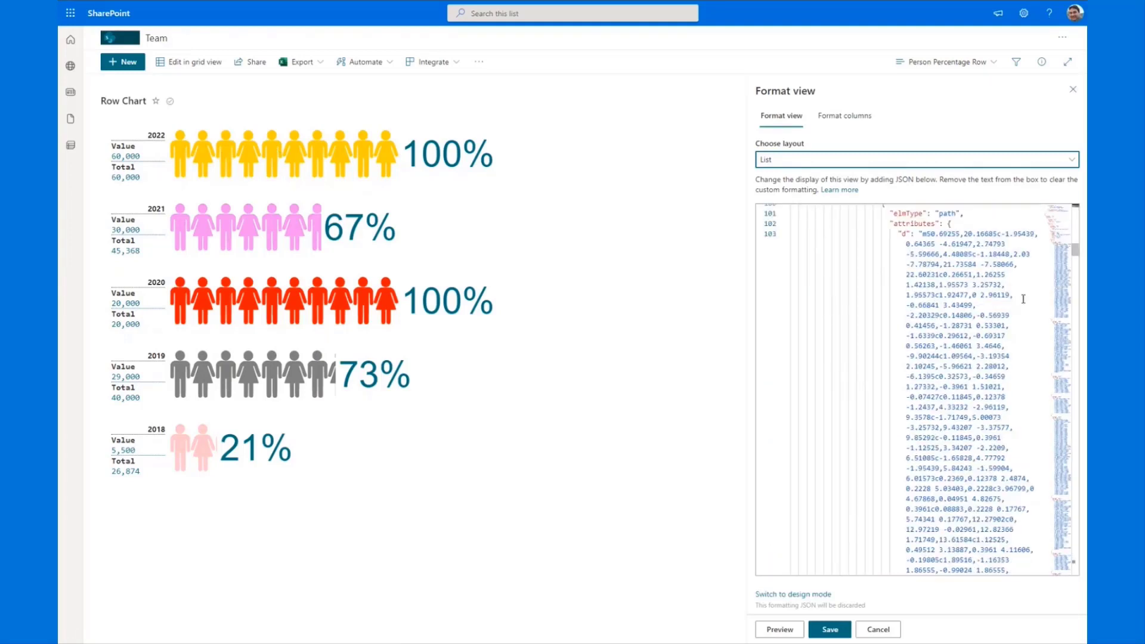
{"action": "scroll", "coordinate": [941, 438], "scroll_direction": "down", "scroll_amount": 3}
{"action": "scroll", "coordinate": [942, 438], "scroll_direction": "down", "scroll_amount": 10}
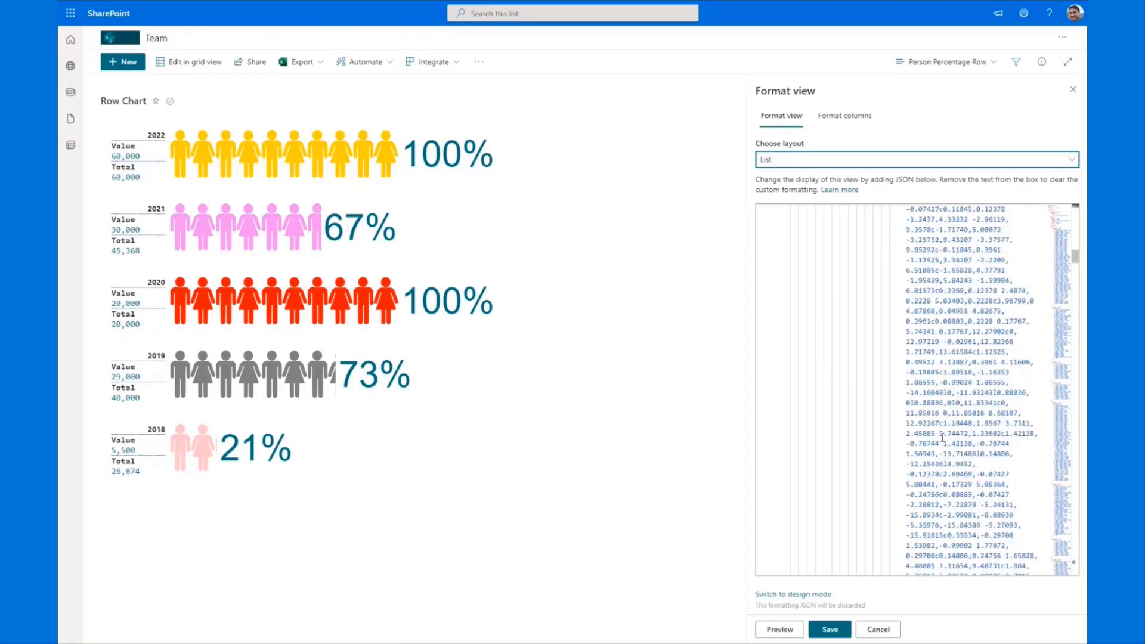
{"action": "left_click_drag", "start_coordinate": [1056, 271], "coordinate": [1047, 527]}
{"action": "scroll", "coordinate": [1048, 527], "scroll_direction": "down", "scroll_amount": 8}
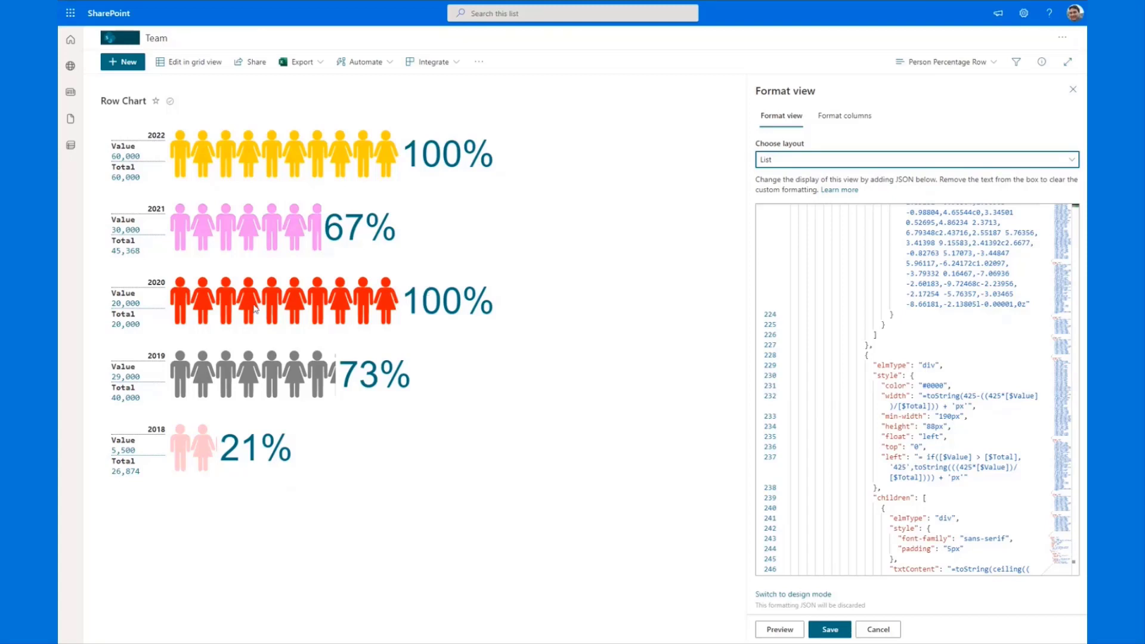
- Switch the Row Chart list to the Car Sales view
{"action": "left_click", "coordinate": [968, 62]}
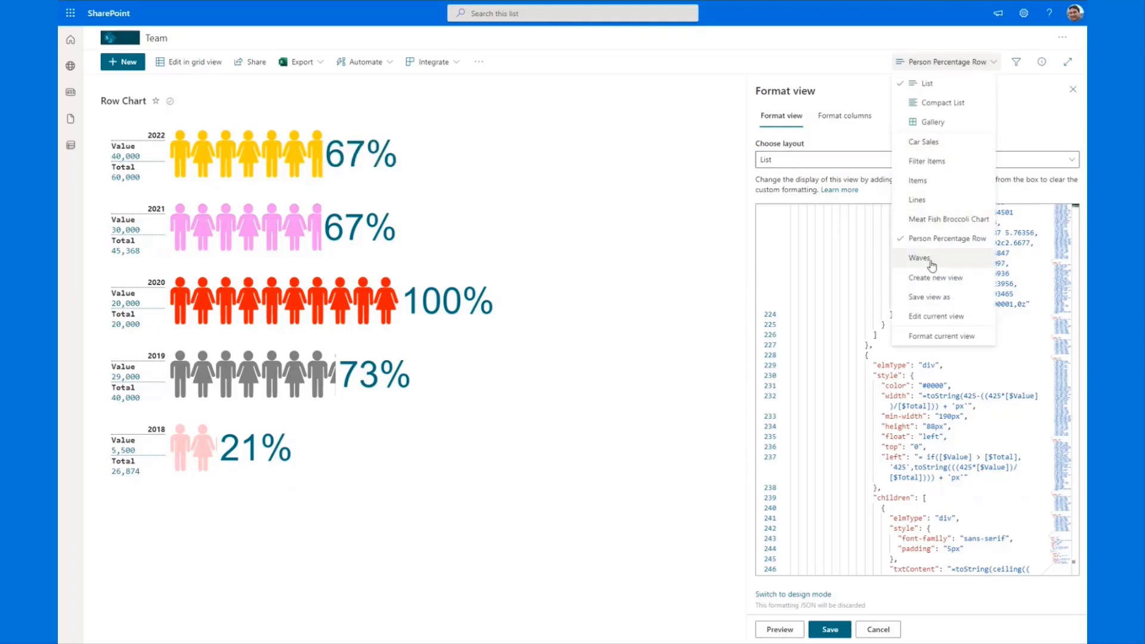
{"action": "left_click", "coordinate": [932, 143]}
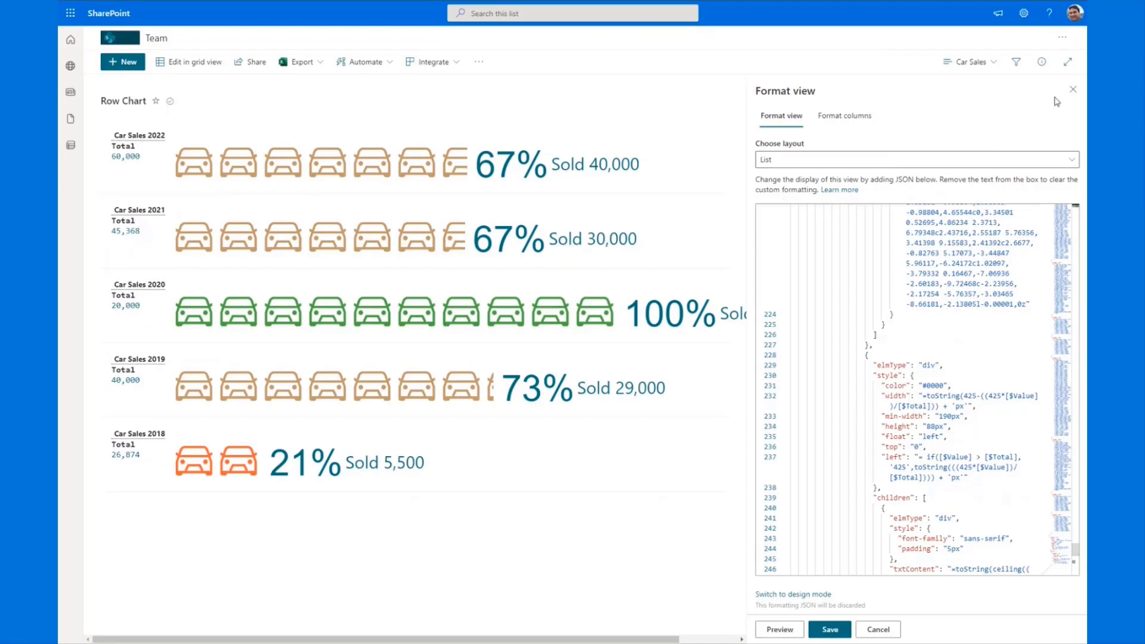
{"action": "left_click", "coordinate": [1073, 90]}
- Inspect the Car Sales view's formatting JSON, searching it for 'card', then close it
{"action": "left_click", "coordinate": [970, 61]}
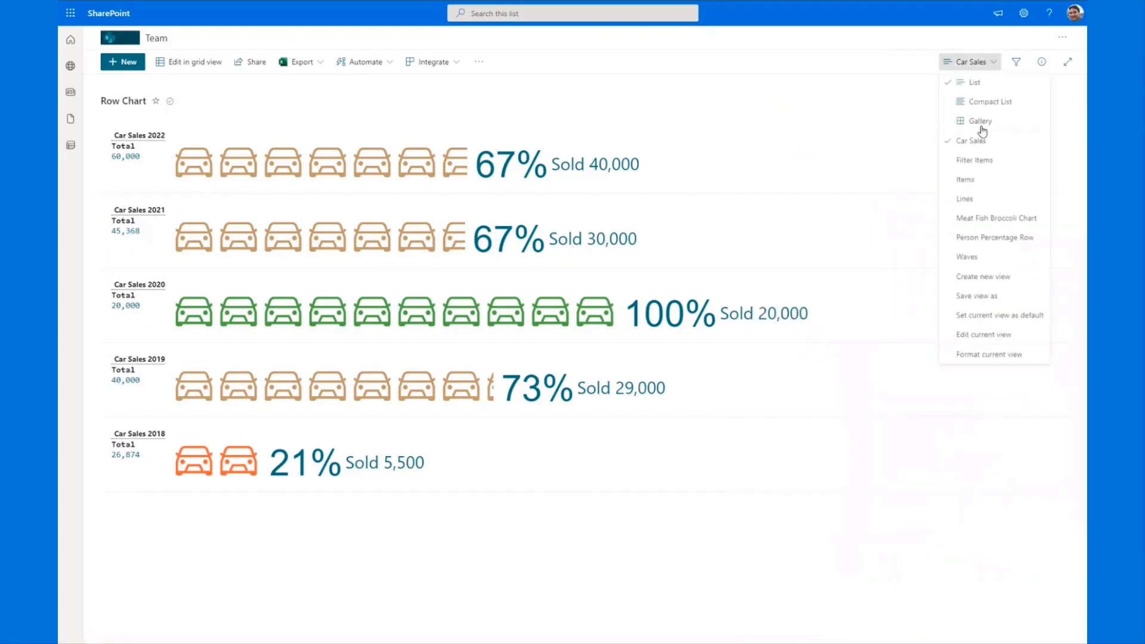
{"action": "left_click", "coordinate": [988, 354]}
{"action": "scroll", "coordinate": [1057, 220], "scroll_direction": "down", "scroll_amount": 5}
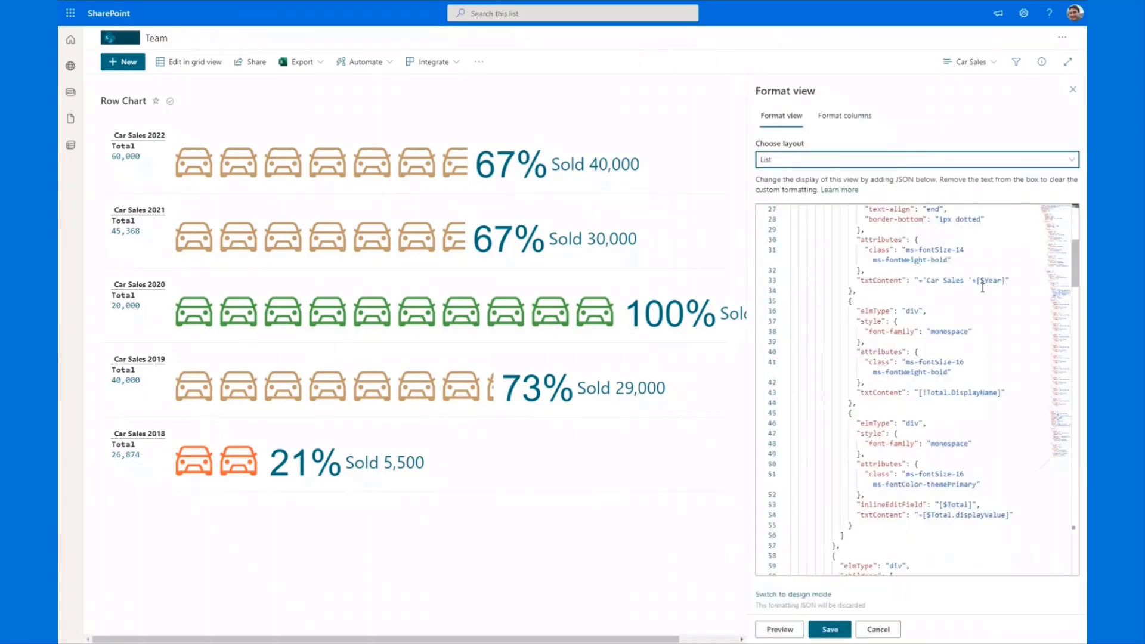
{"action": "left_click", "coordinate": [982, 288]}
{"action": "key", "text": "ctrl+f"}
{"action": "type", "text": "card"}
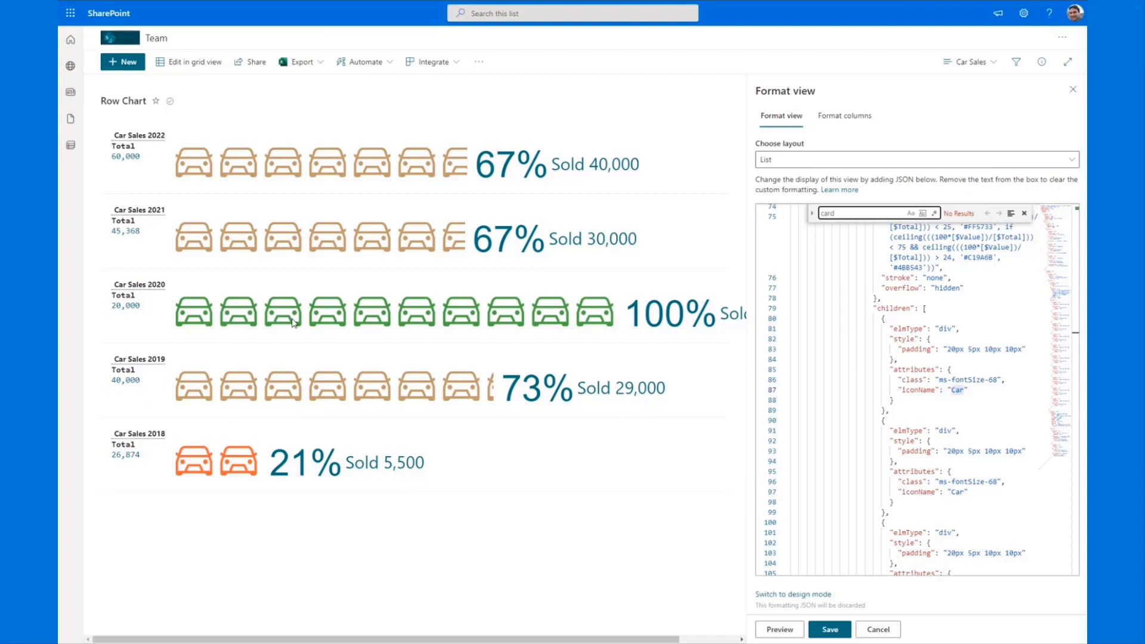
{"action": "key", "text": "Escape"}
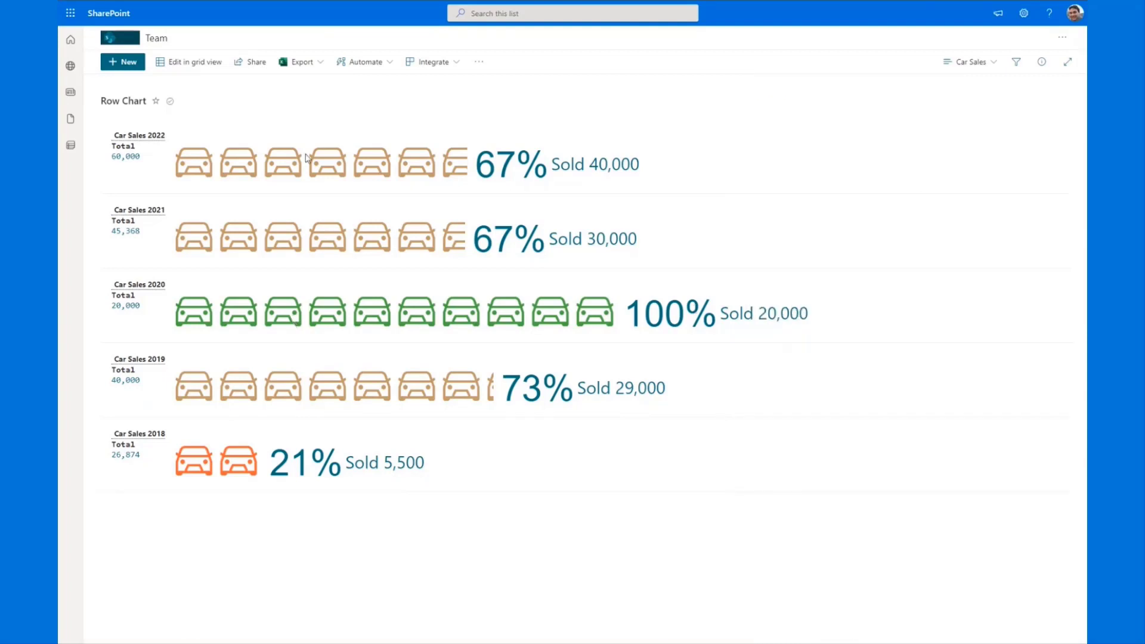
- Return from the Row Chart Car Sales view to the Team site and open the Tabs page
{"action": "left_click", "coordinate": [159, 42]}
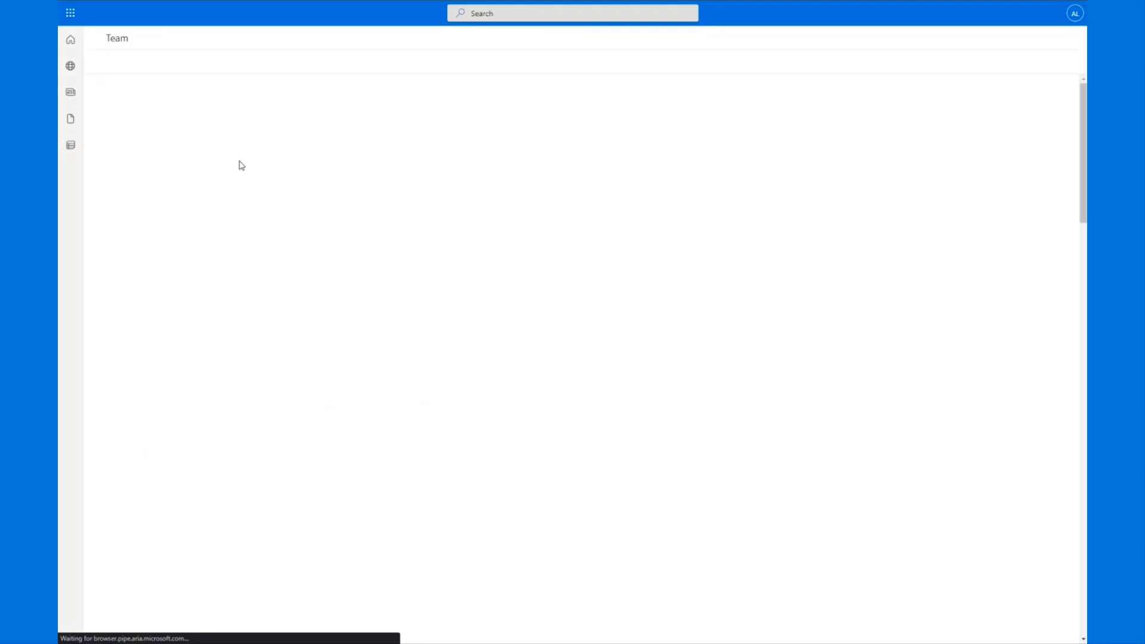
{"action": "left_click", "coordinate": [127, 304]}
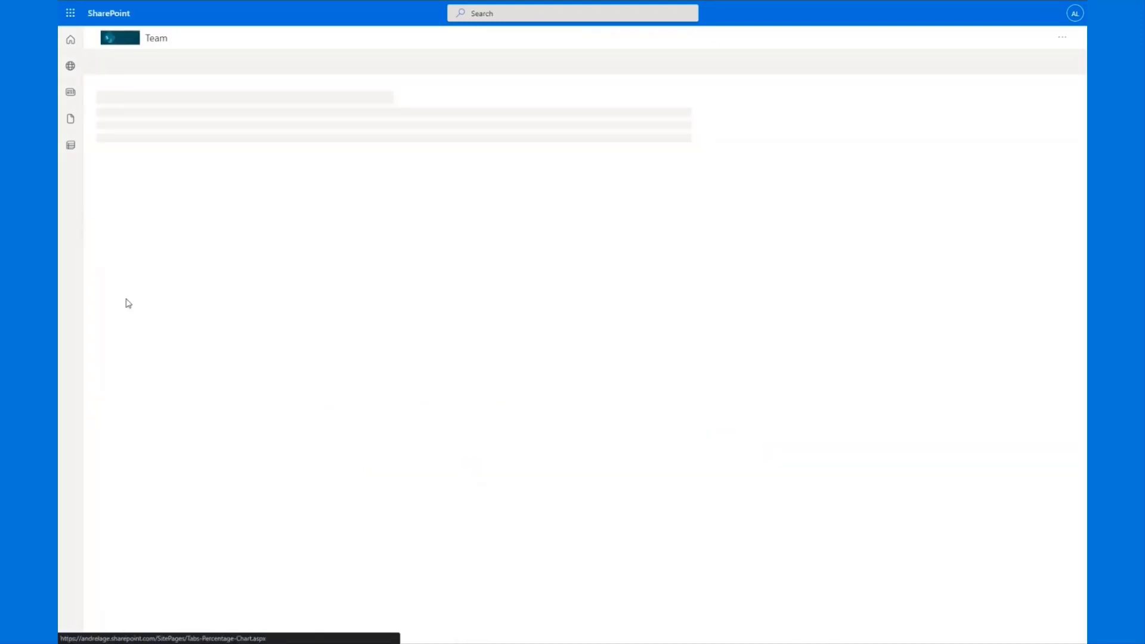